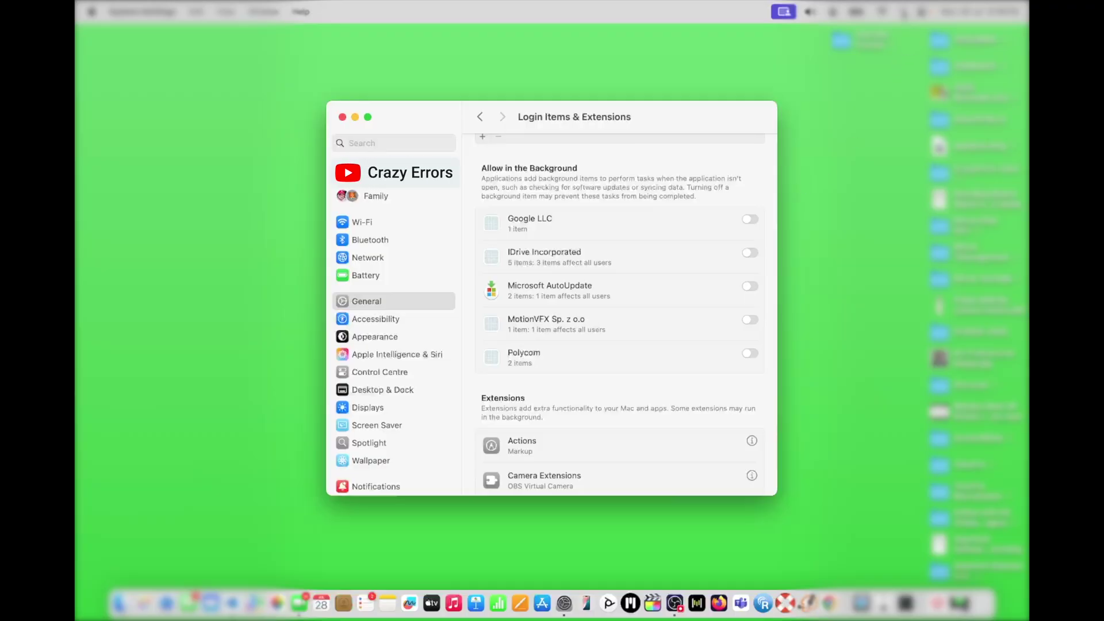
# Step: Open Spotlight search with Cmd+Space
pyautogui.press('super+space')
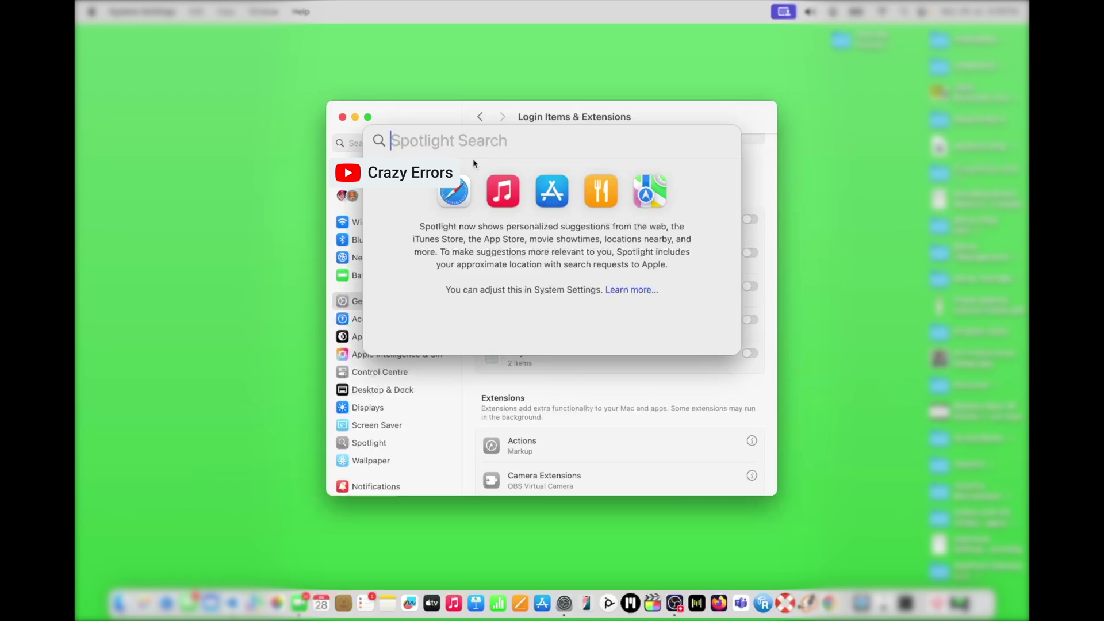
# Step: Launch Activity Monitor from Spotlight and sort processes by % CPU, highest first
pyautogui.write('activ')
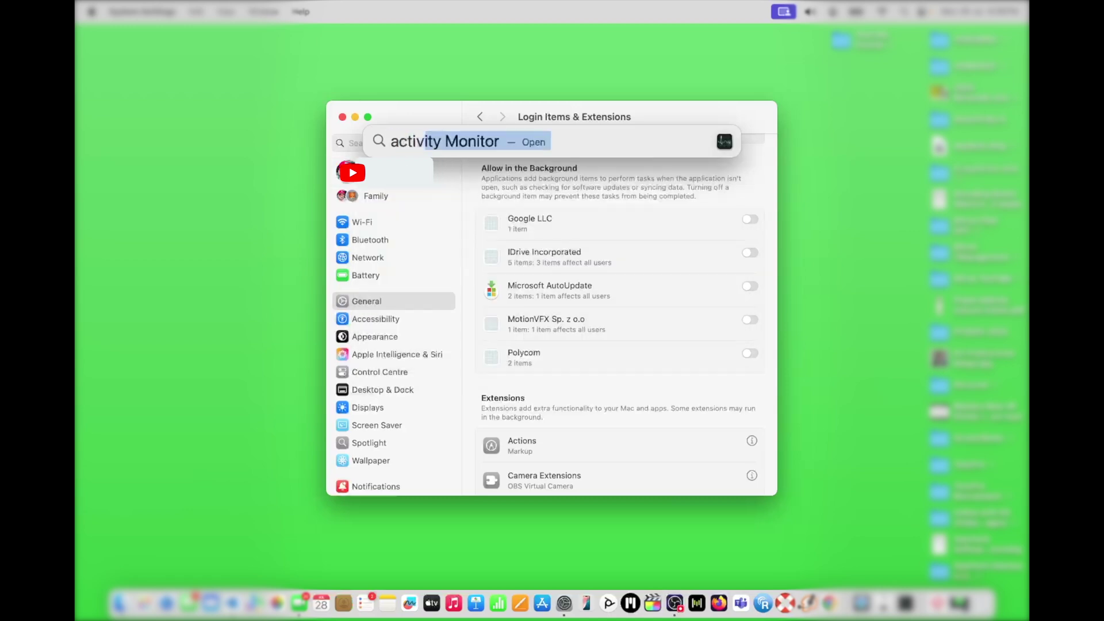
pyautogui.press('Return')
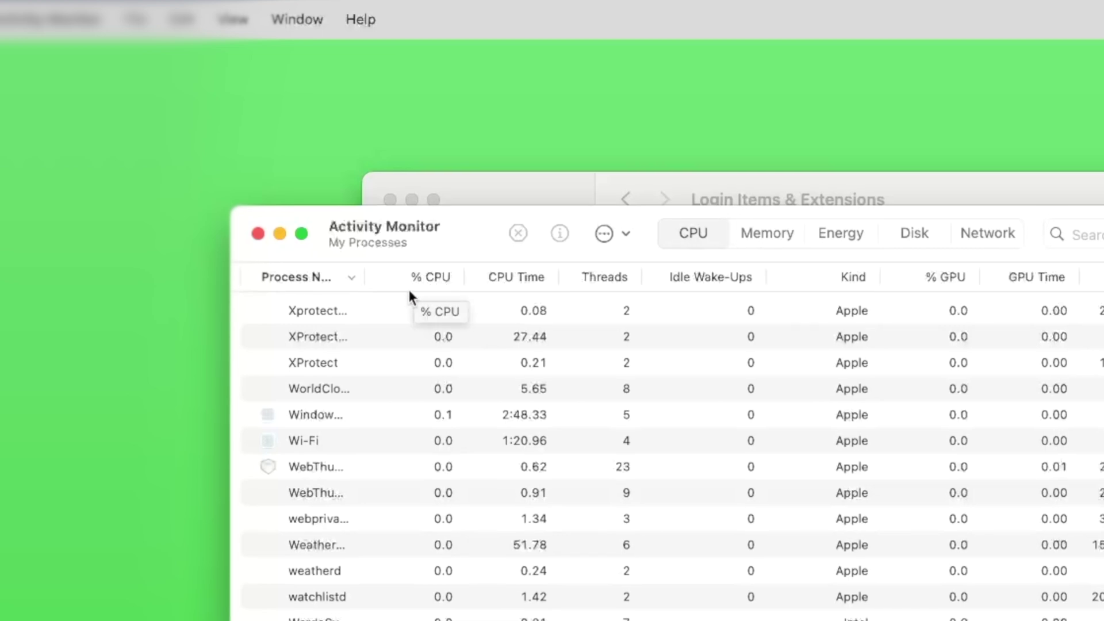
pyautogui.click(429, 276)
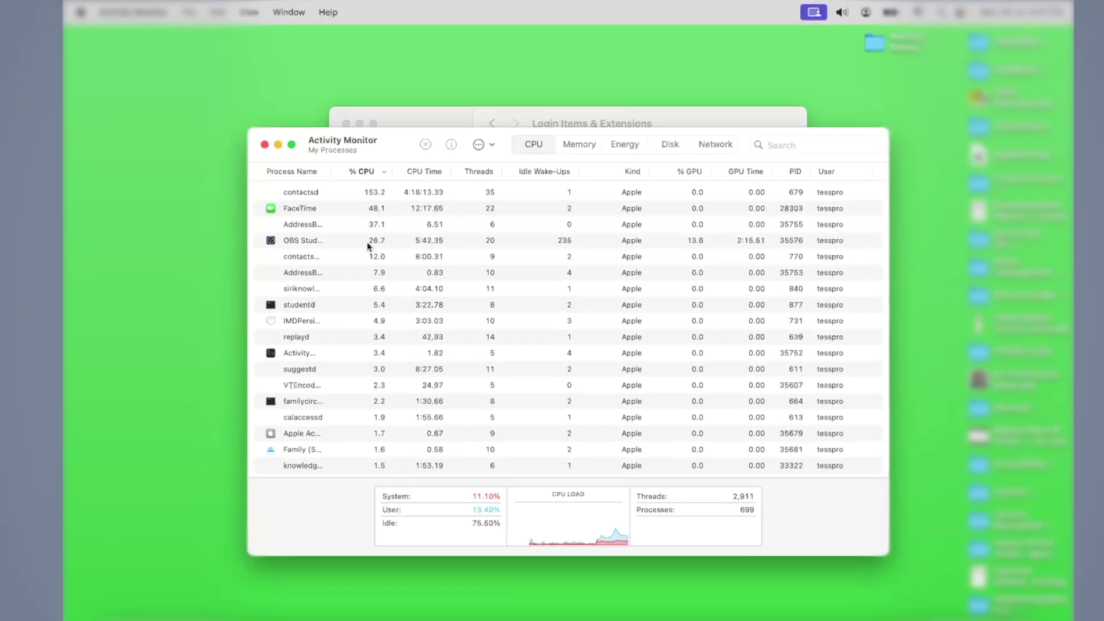
# Step: Select the Universal Control process and force quit it
pyautogui.click(330, 241)
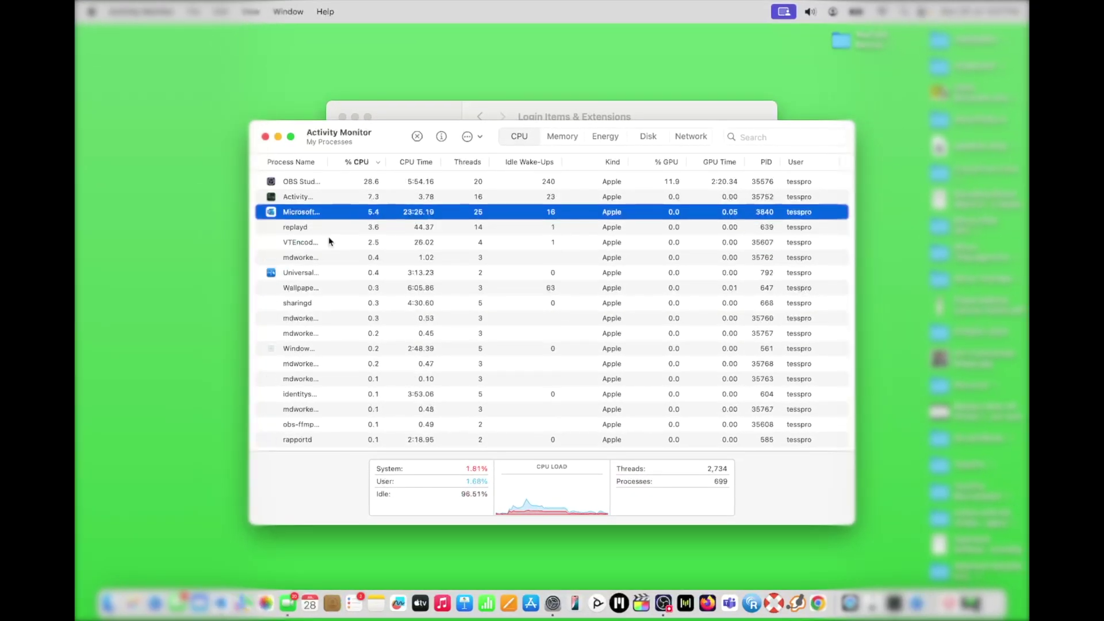
pyautogui.click(301, 230)
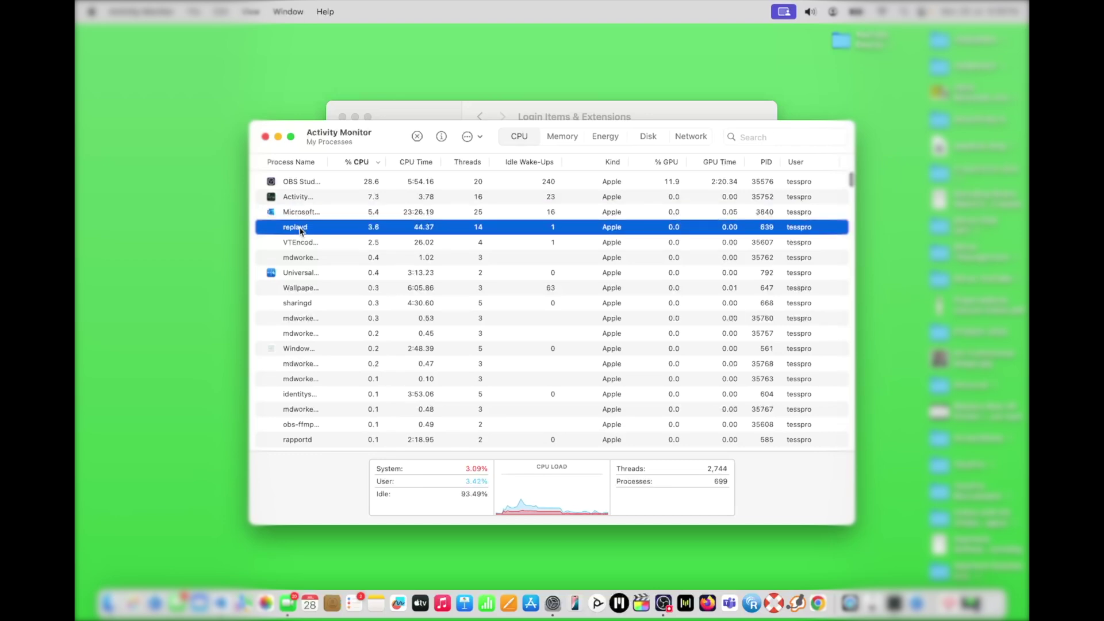
pyautogui.click(296, 263)
pyautogui.click(299, 273)
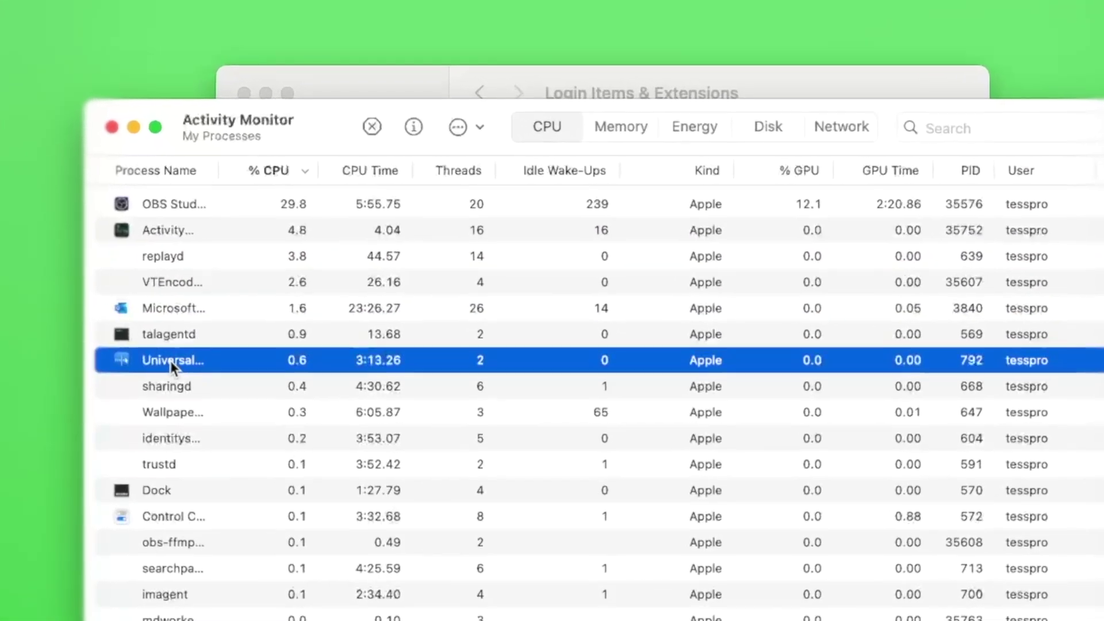
pyautogui.click(374, 125)
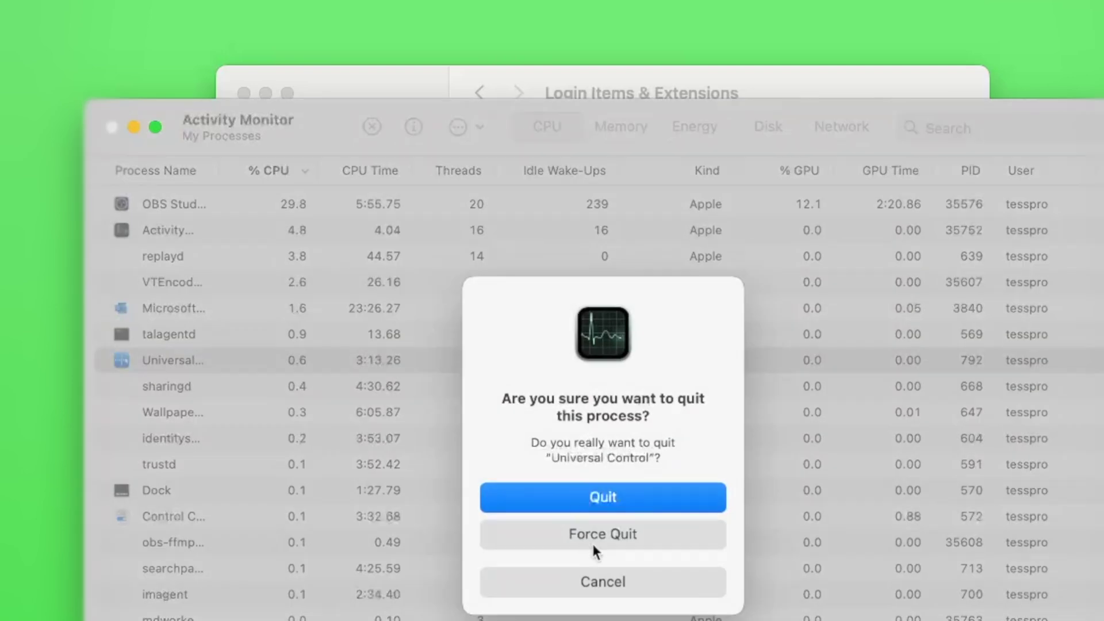
pyautogui.click(625, 532)
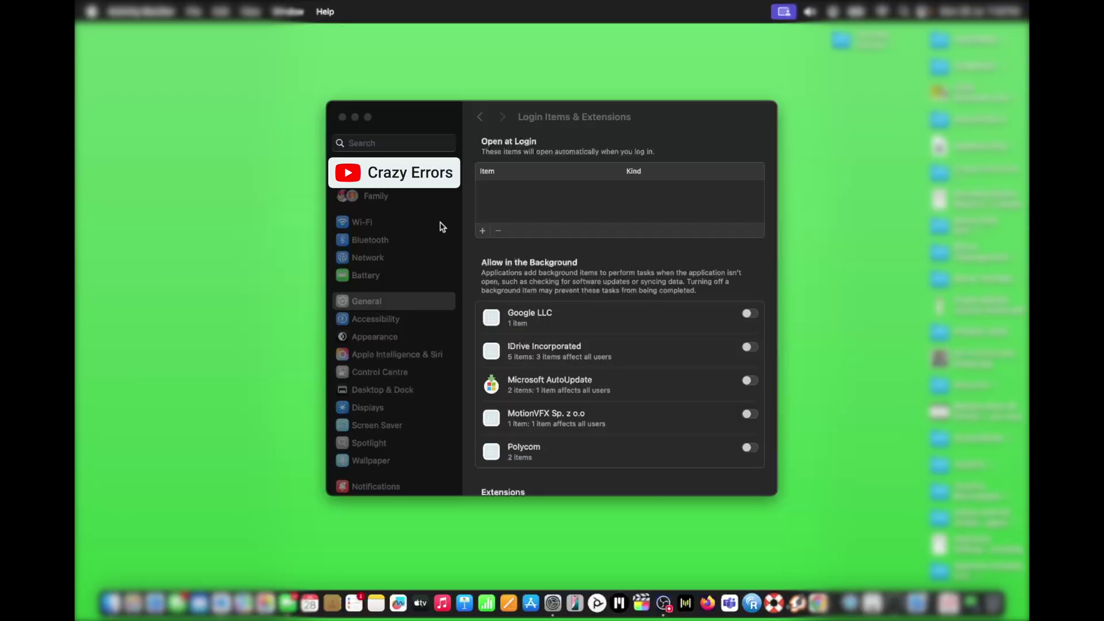
# Step: Go to General > Storage and review the app sizes in the Applications details
pyautogui.click(396, 302)
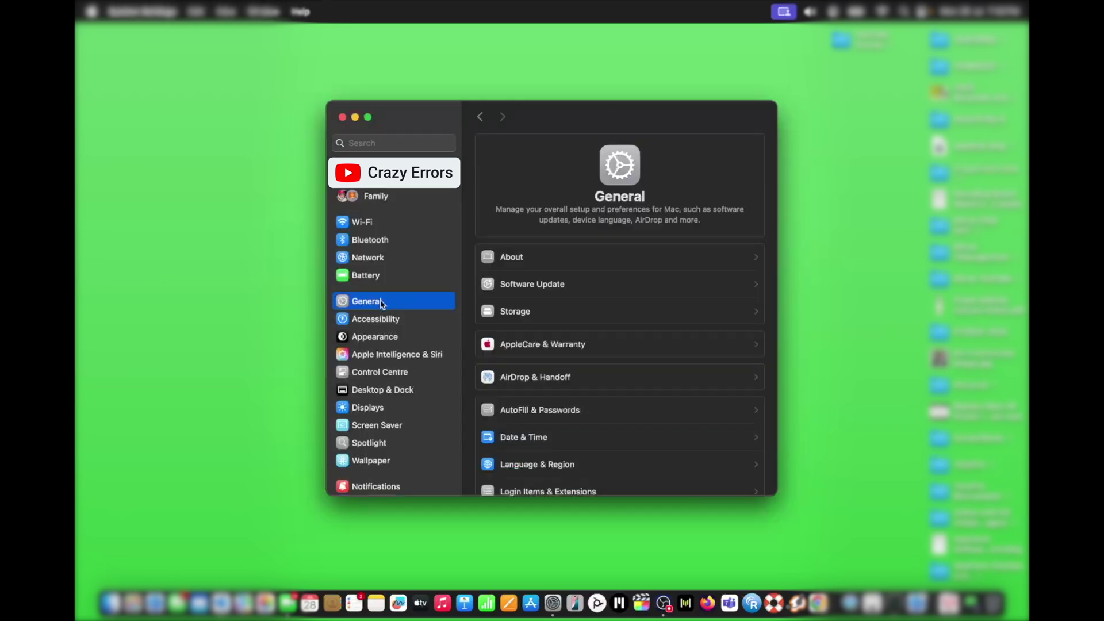
pyautogui.click(553, 310)
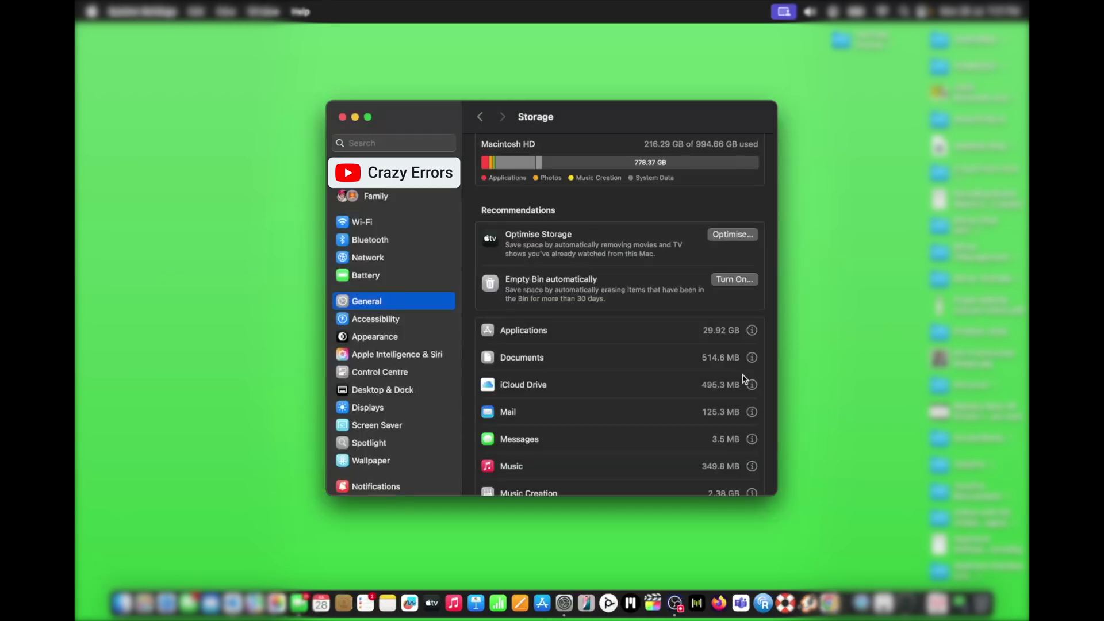
pyautogui.click(753, 331)
pyautogui.scroll(-15, 595, 339)
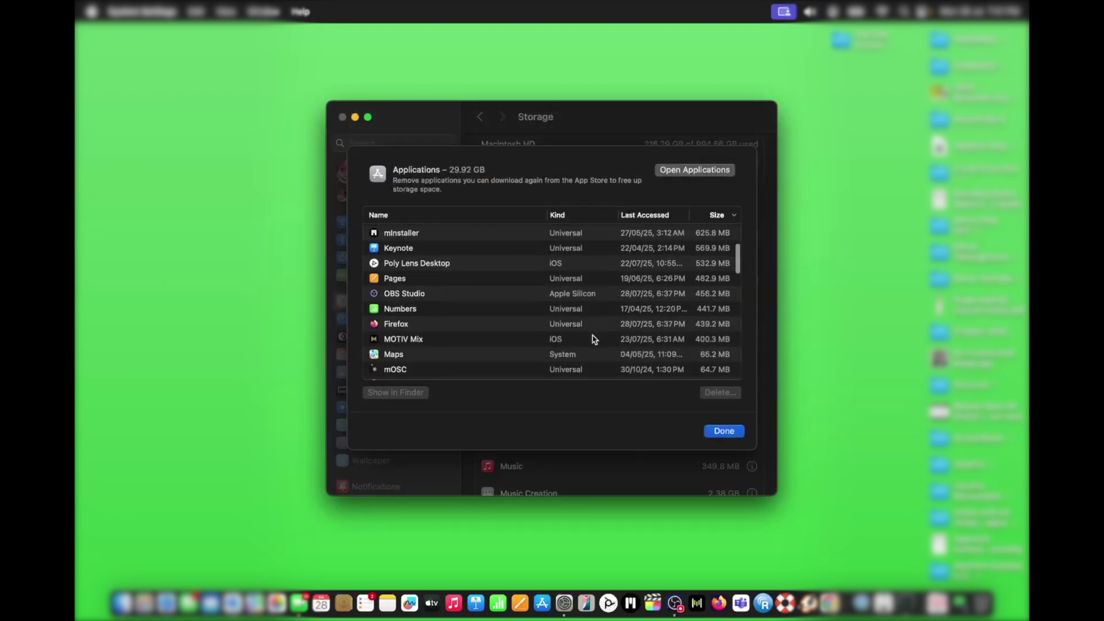
pyautogui.scroll(-15, 594, 340)
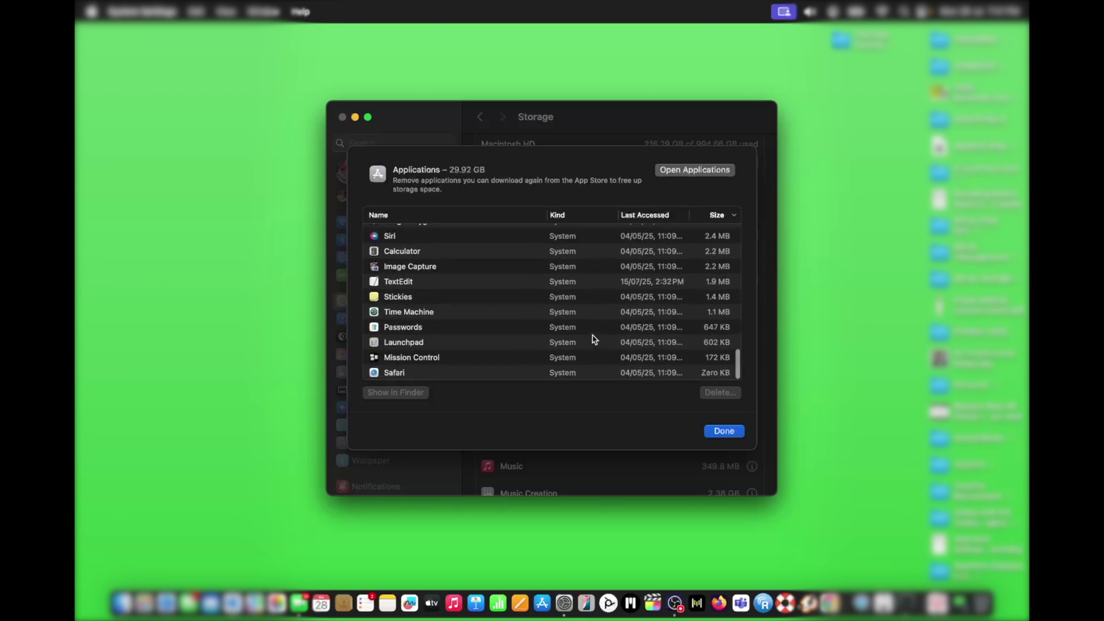
pyautogui.scroll(5, 519, 321)
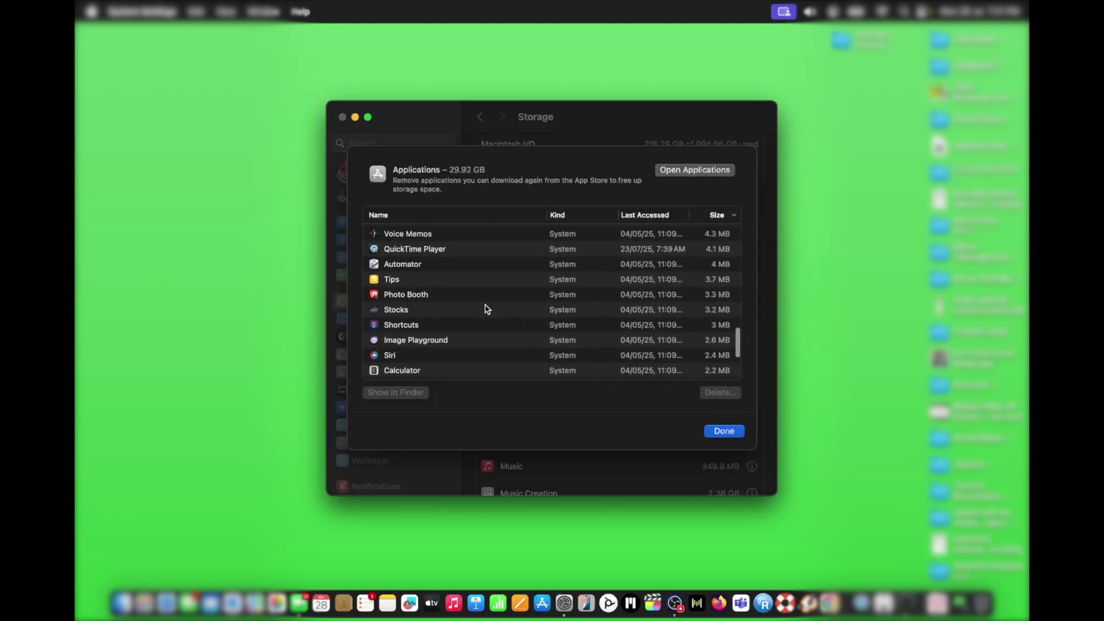
pyautogui.click(402, 311)
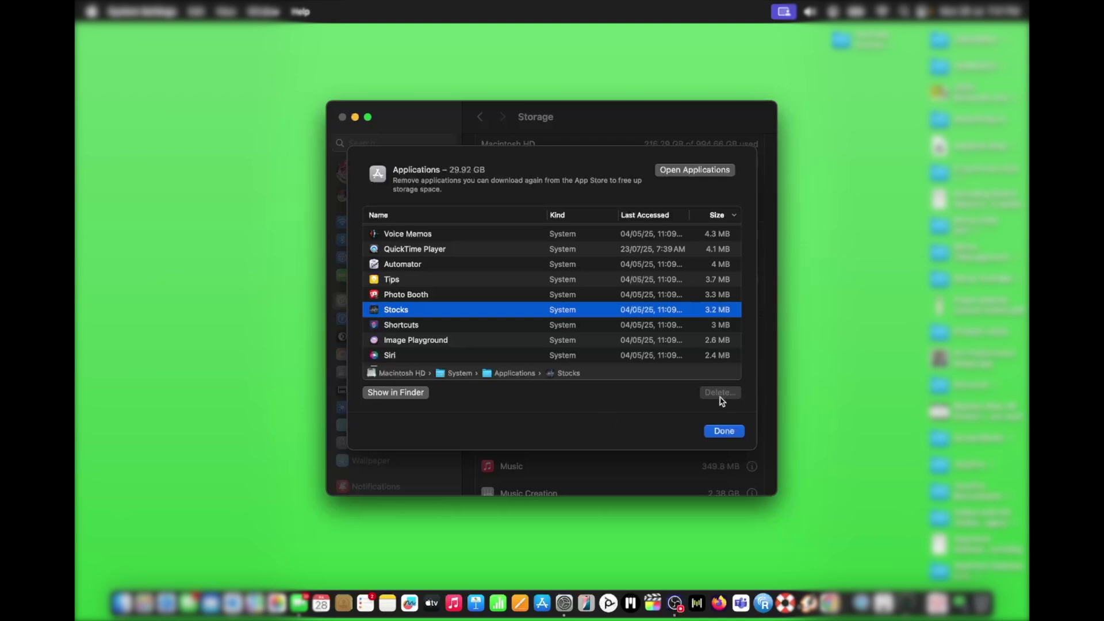
pyautogui.press('Escape')
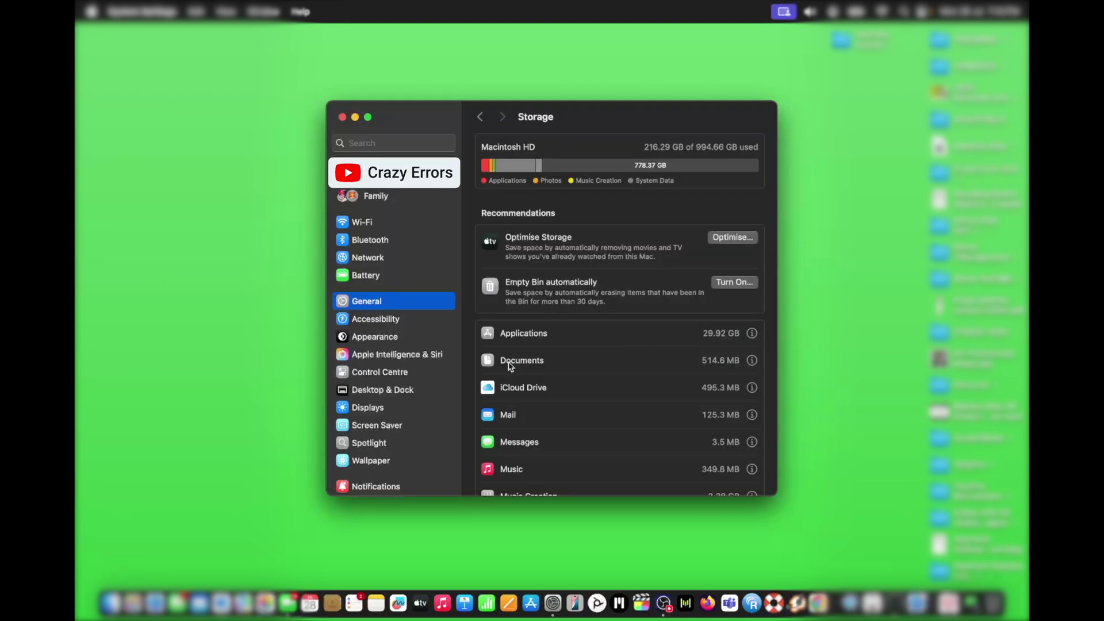
# Step: Try the Optimise storage recommendation, then turn on automatic Bin emptying
pyautogui.click(733, 239)
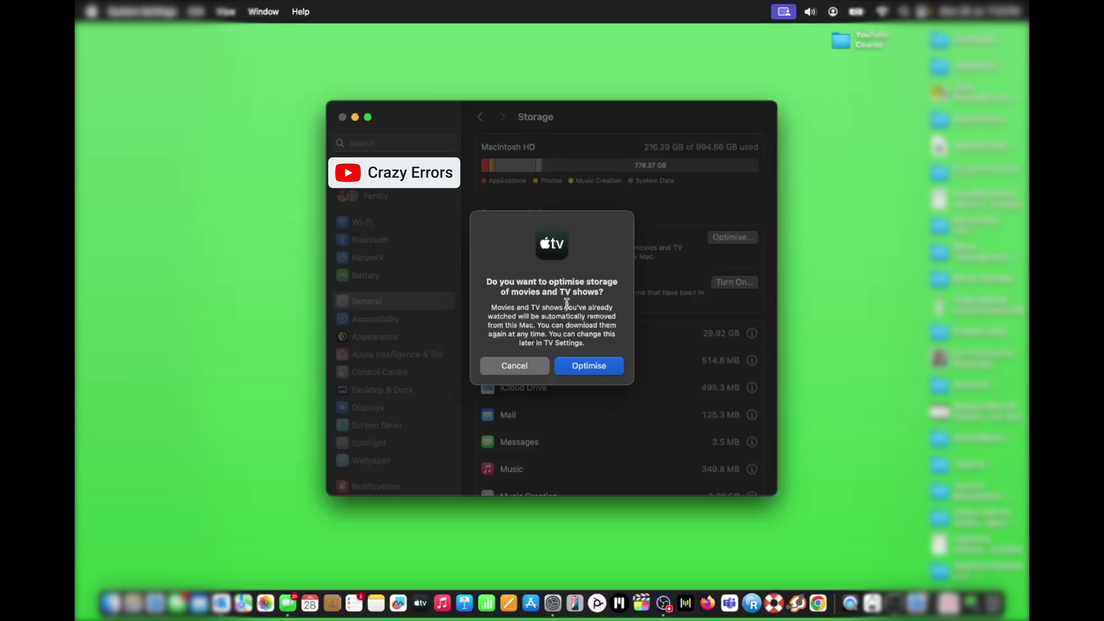
pyautogui.press('Escape')
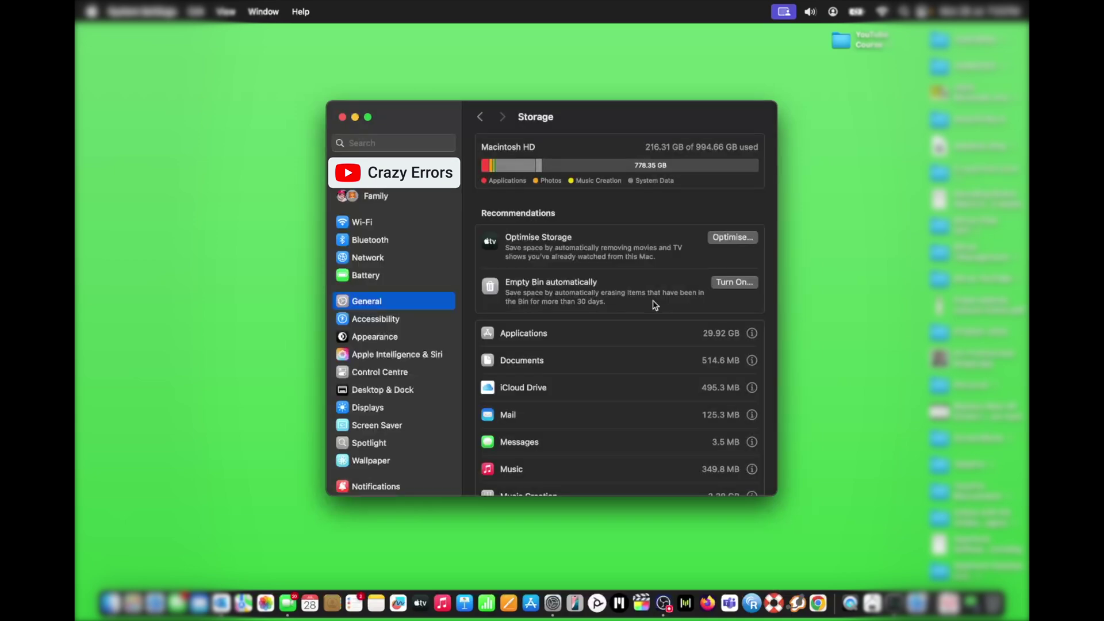
pyautogui.click(748, 284)
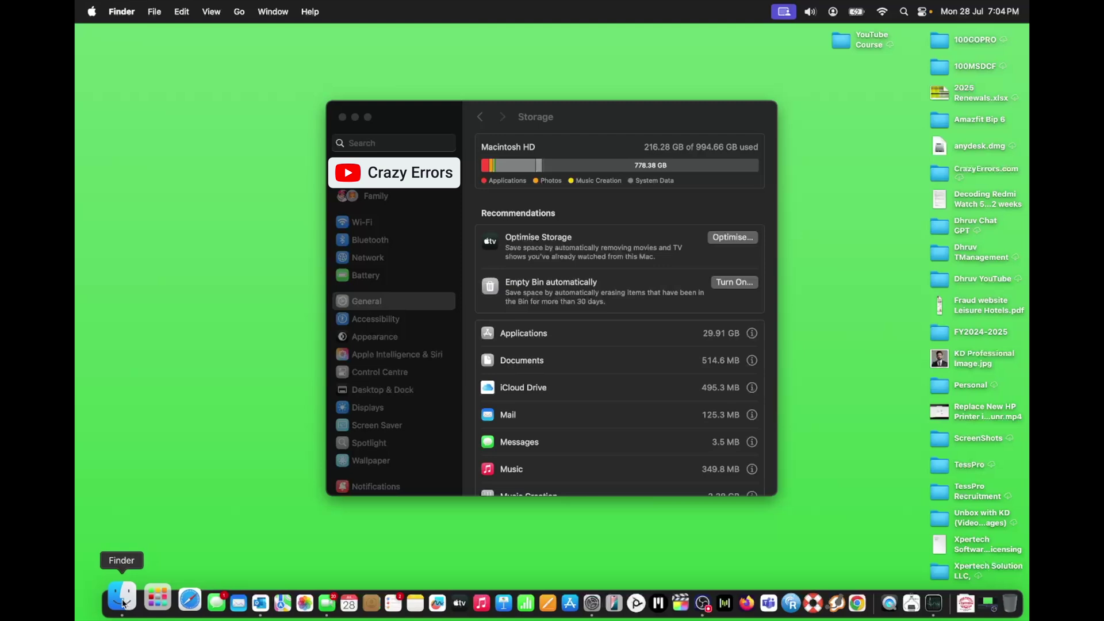
# Step: In Finder's Downloads folder, select a file and extend the selection downward with Shift+Down
pyautogui.click(123, 603)
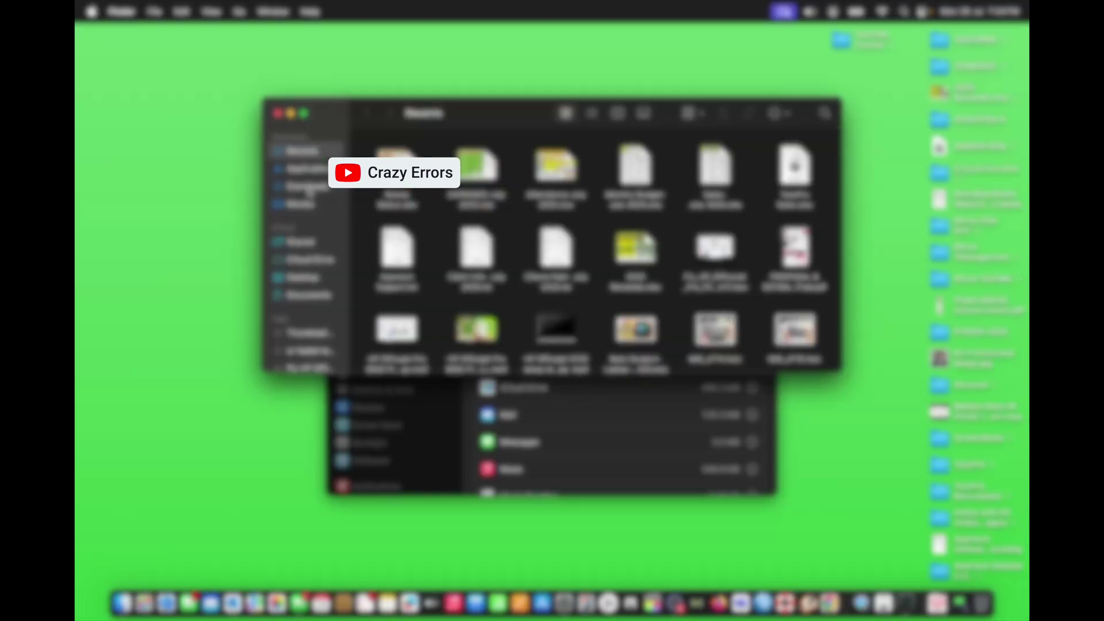
pyautogui.click(314, 191)
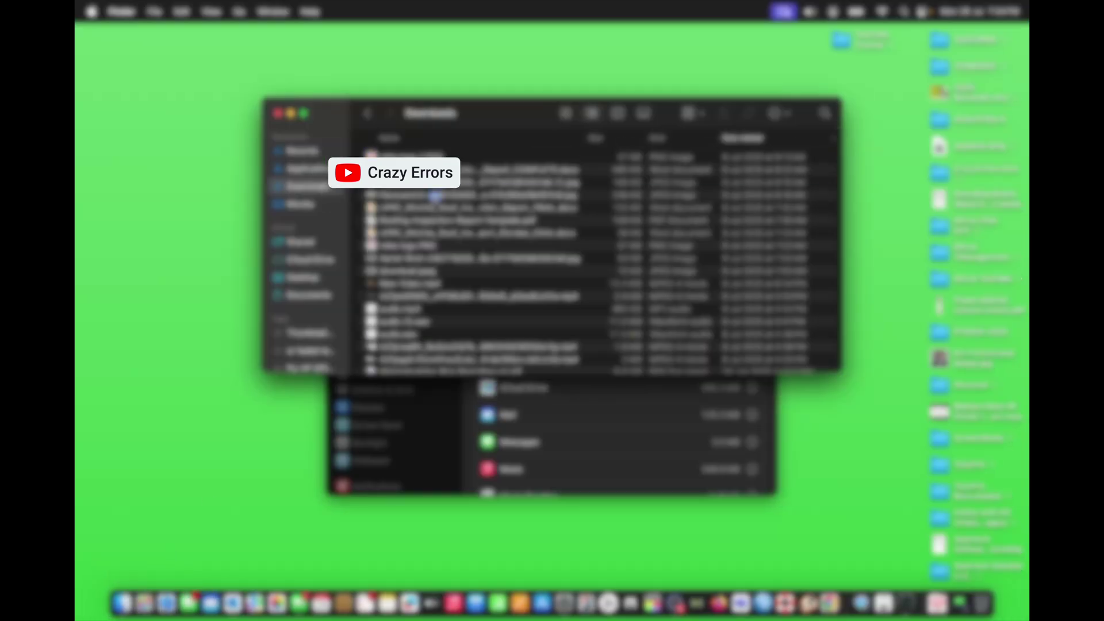
pyautogui.click(435, 196)
pyautogui.hotkey('shift', 'Down')
pyautogui.hotkey('shift', 'Down')
pyautogui.hotkey('shift', 'Down')
pyautogui.hotkey('shift', 'Down')
pyautogui.hotkey('shift', 'Down')
pyautogui.hotkey('shift', 'Down')
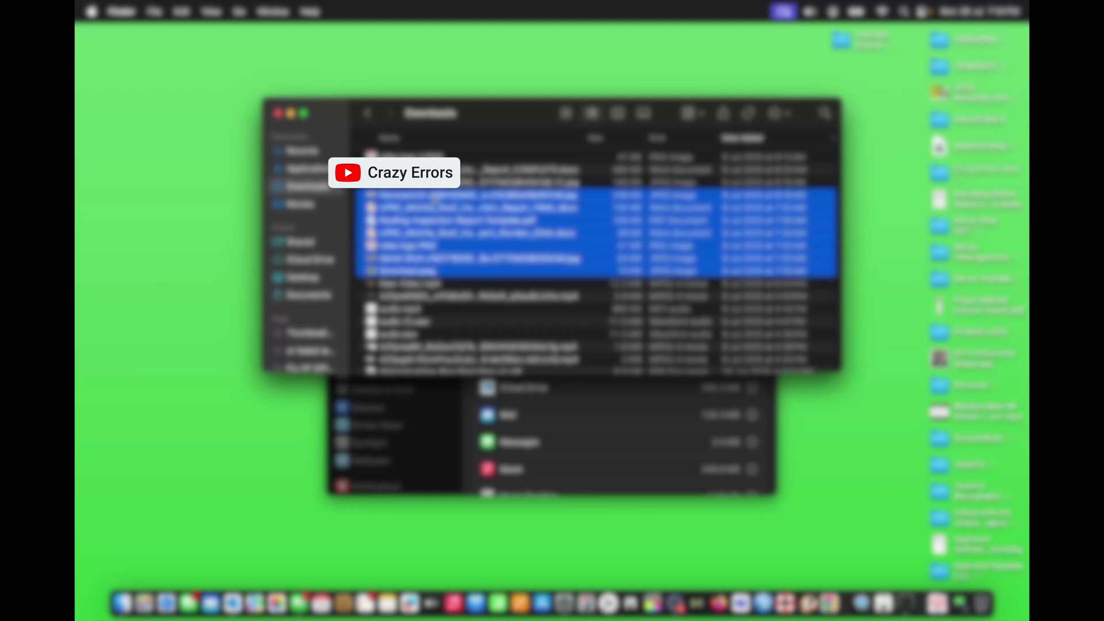
pyautogui.hotkey('shift', 'Down')
pyautogui.hotkey('shift', 'Down')
pyautogui.hotkey('shift', 'Down')
pyautogui.hotkey('shift', 'Down')
pyautogui.hotkey('shift', 'Down')
pyautogui.hotkey('shift', 'Down')
pyautogui.hotkey('shift', 'Down')
pyautogui.hotkey('shift', 'Down')
pyautogui.hotkey('shift', 'Down')
pyautogui.hotkey('shift', 'Down')
pyautogui.hotkey('shift', 'Down')
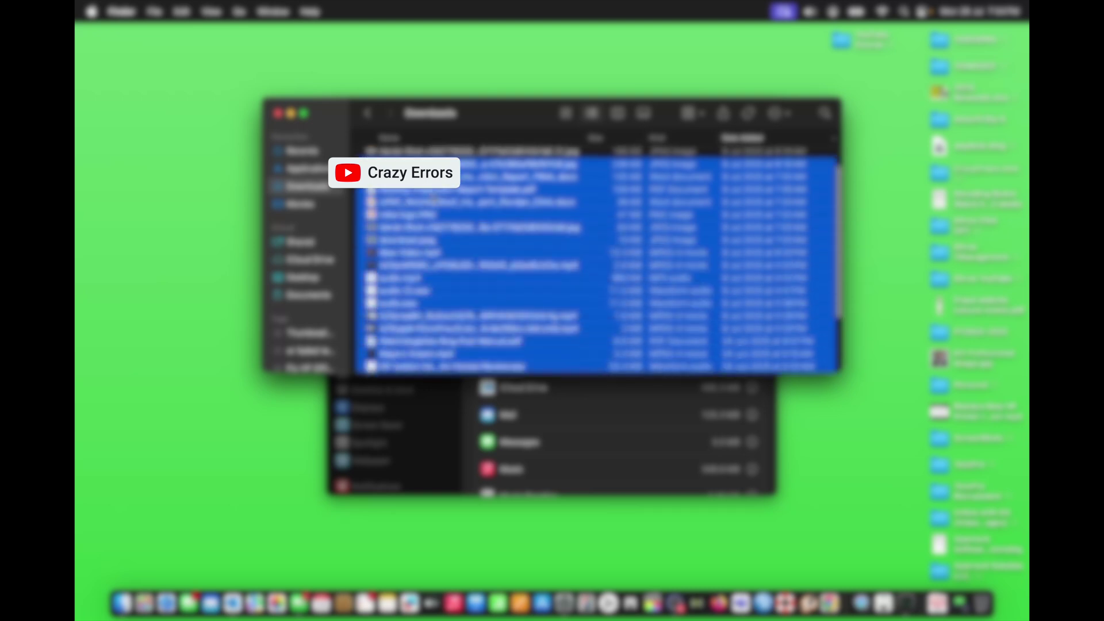
pyautogui.hotkey('shift', 'Down')
pyautogui.hotkey('shift', 'Down')
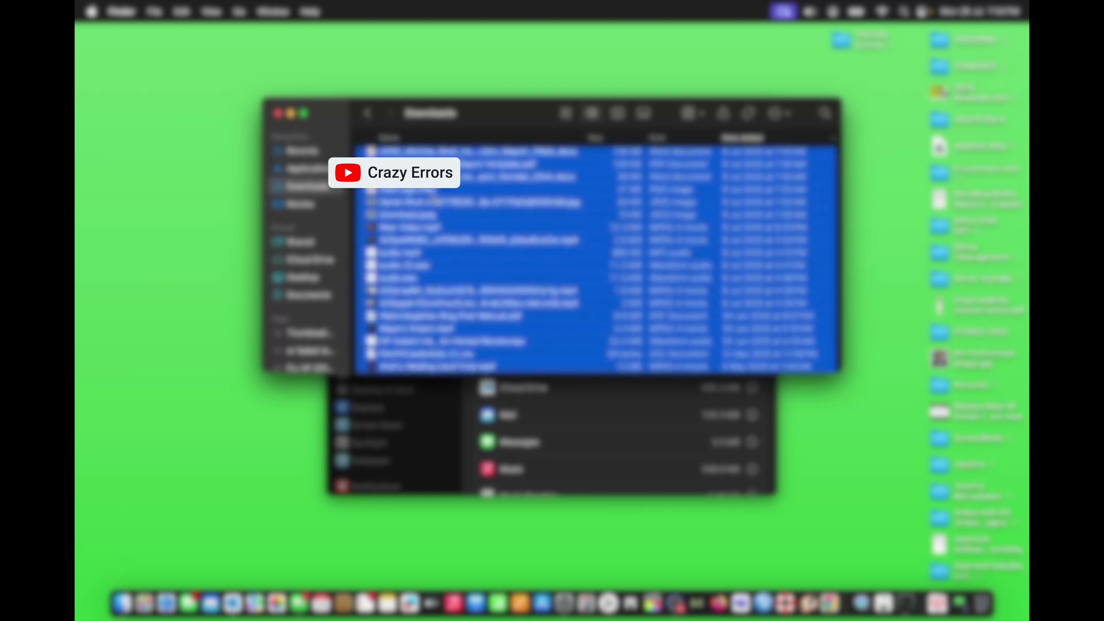
pyautogui.hotkey('shift', 'Down')
pyautogui.hotkey('shift', 'Down')
pyautogui.hotkey('shift', 'Down')
pyautogui.hotkey('shift', 'Down')
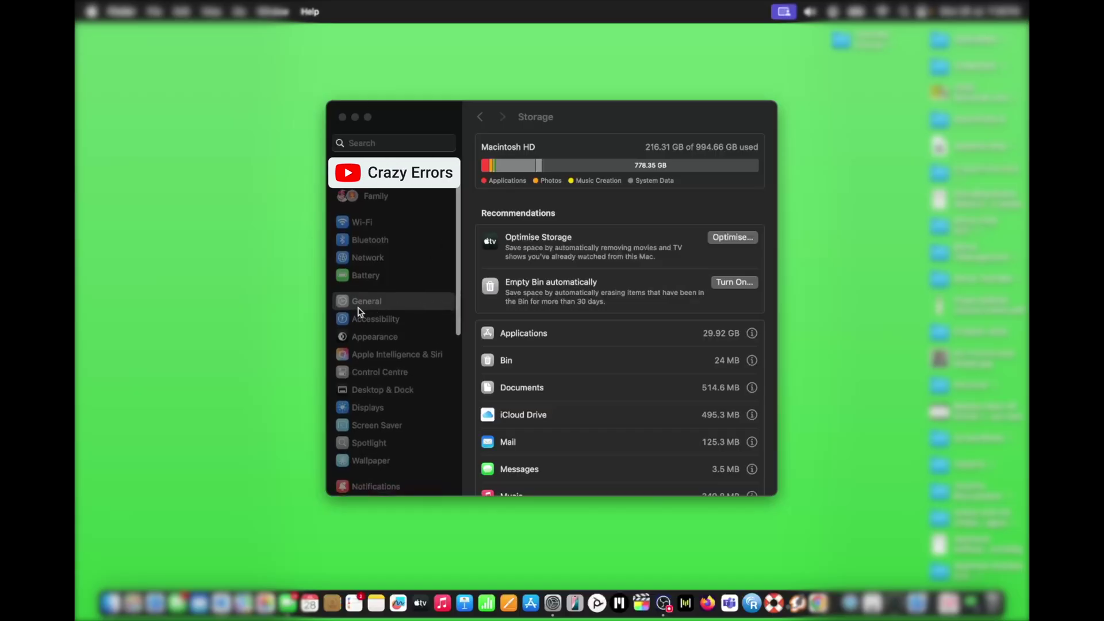
# Step: Run Software Update from General settings to confirm macOS Sequoia 15.5 is current
pyautogui.click(375, 302)
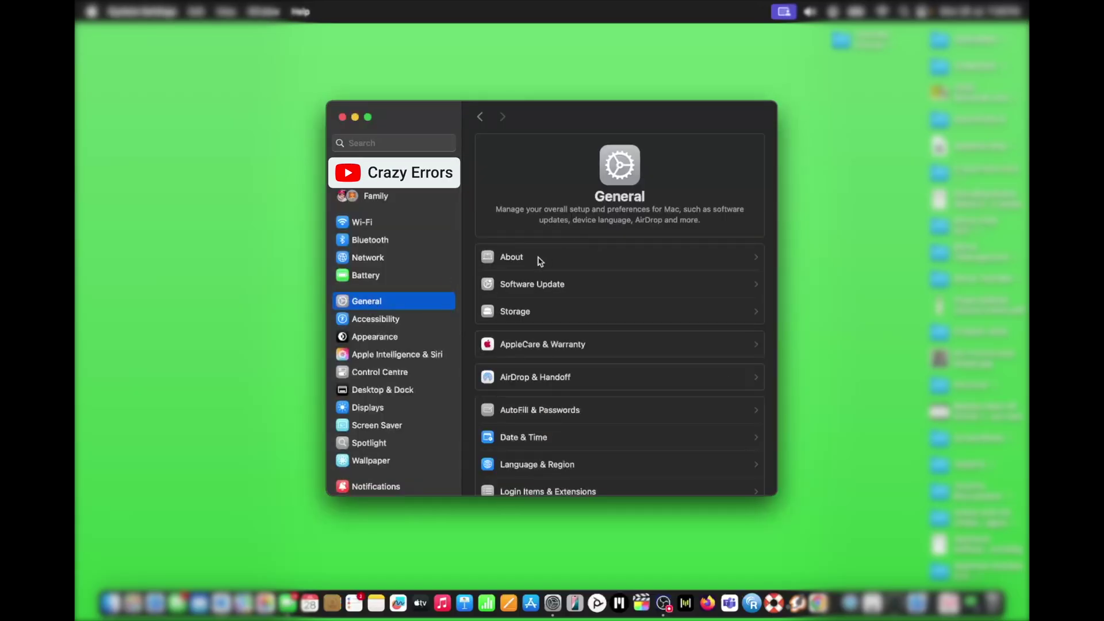
pyautogui.click(560, 284)
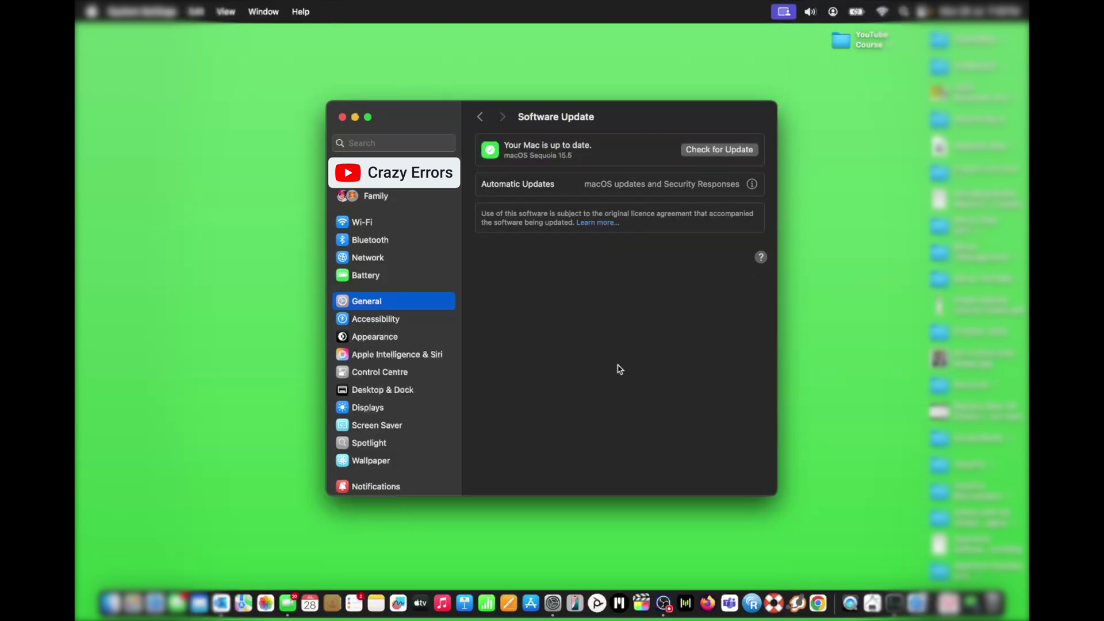
pyautogui.click(530, 601)
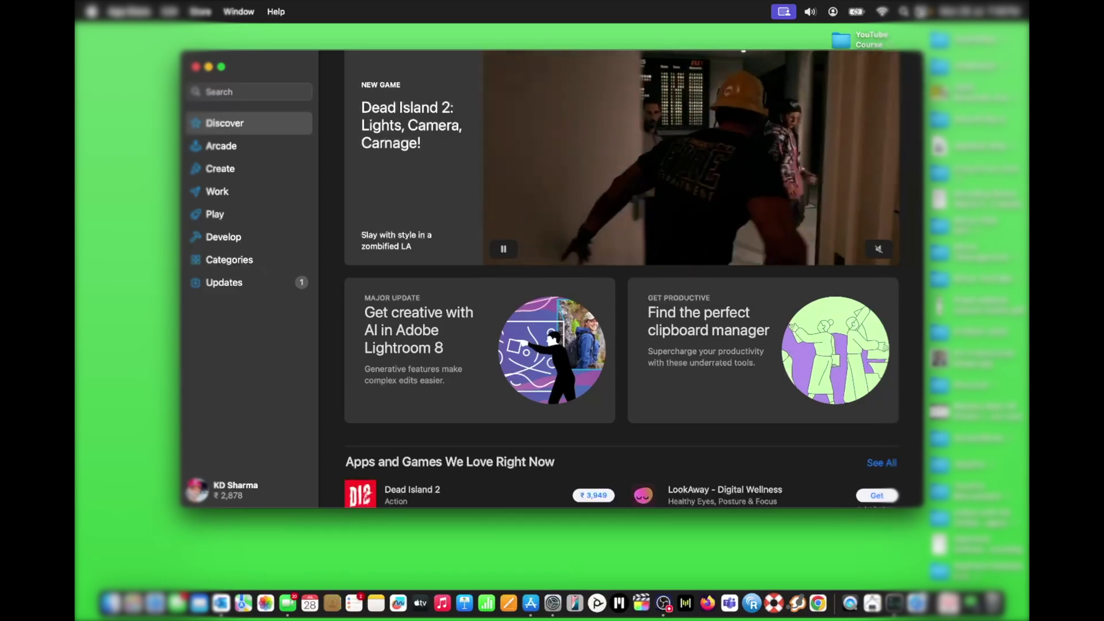
pyautogui.press('super+space')
pyautogui.write('a')
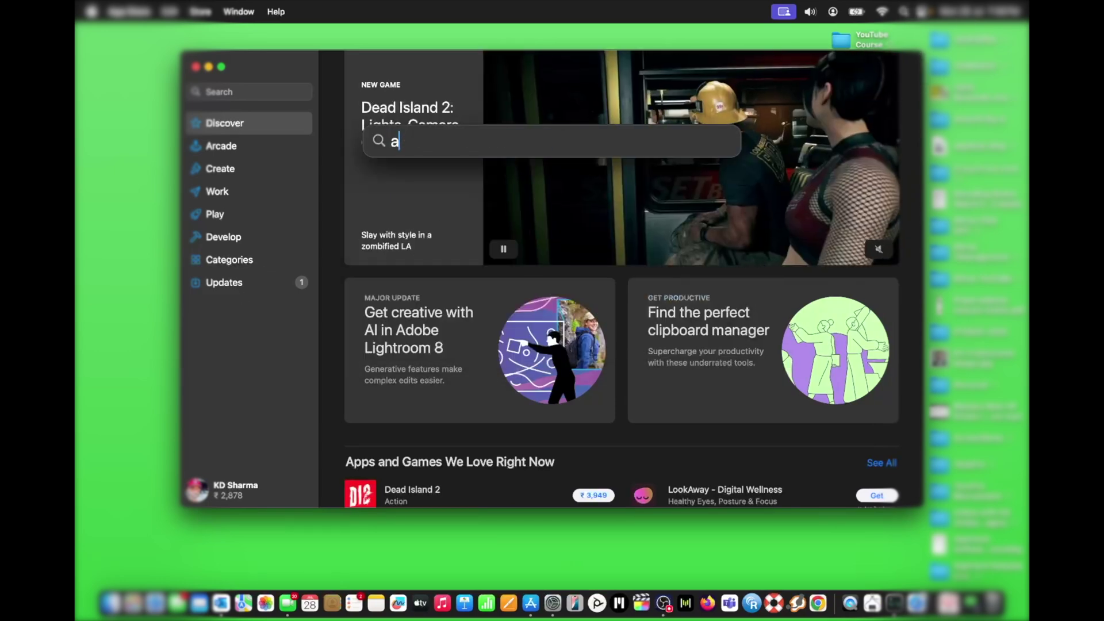
pyautogui.write('ppa')
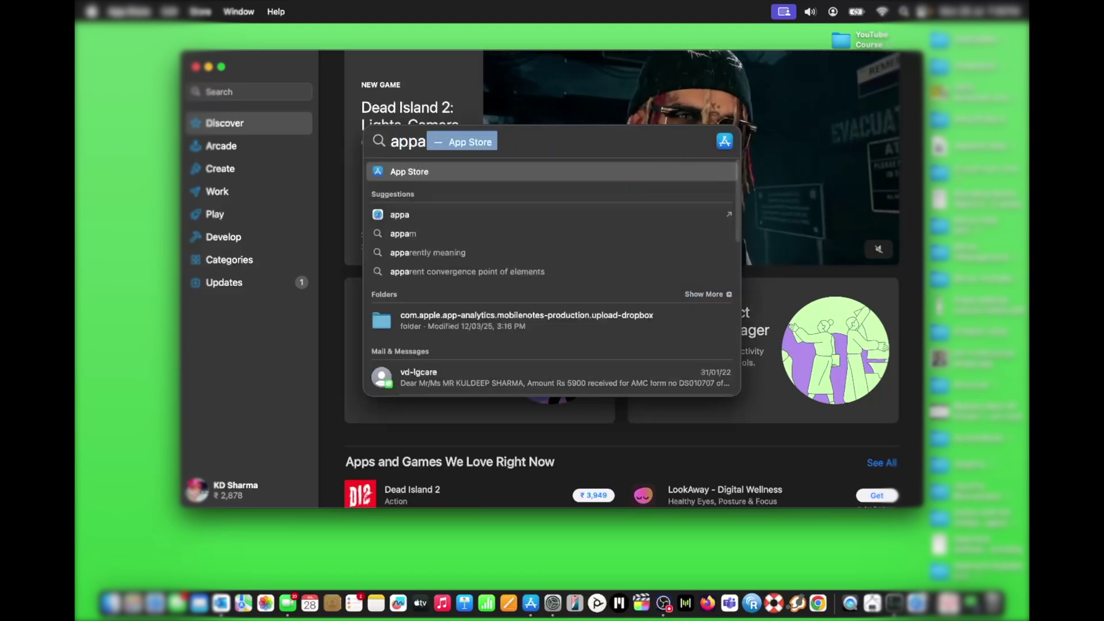
pyautogui.press('Return')
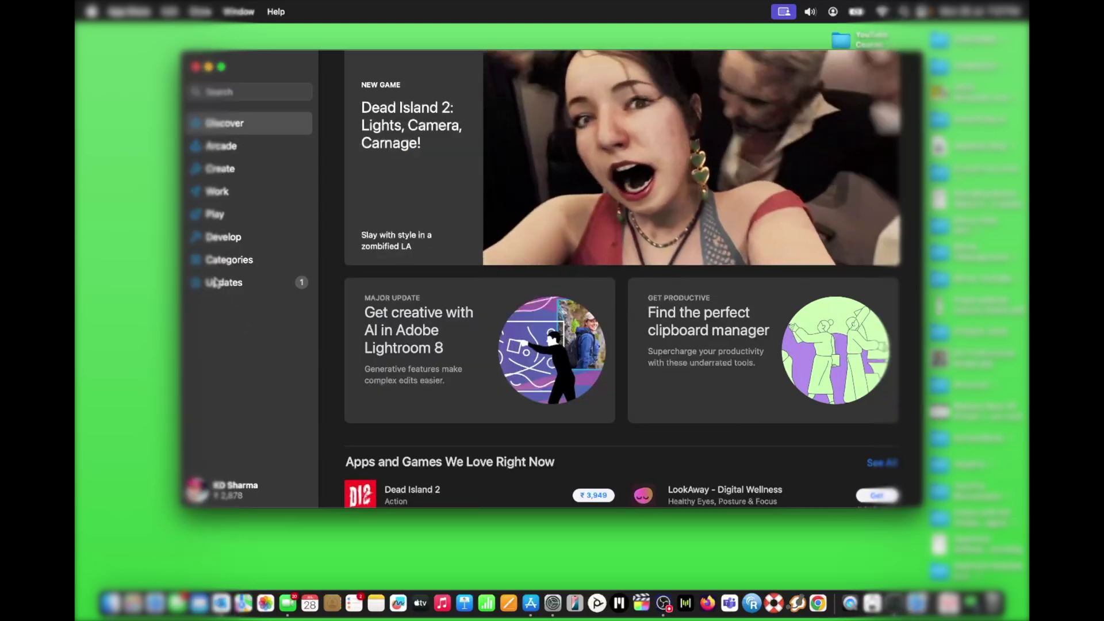
pyautogui.click(215, 282)
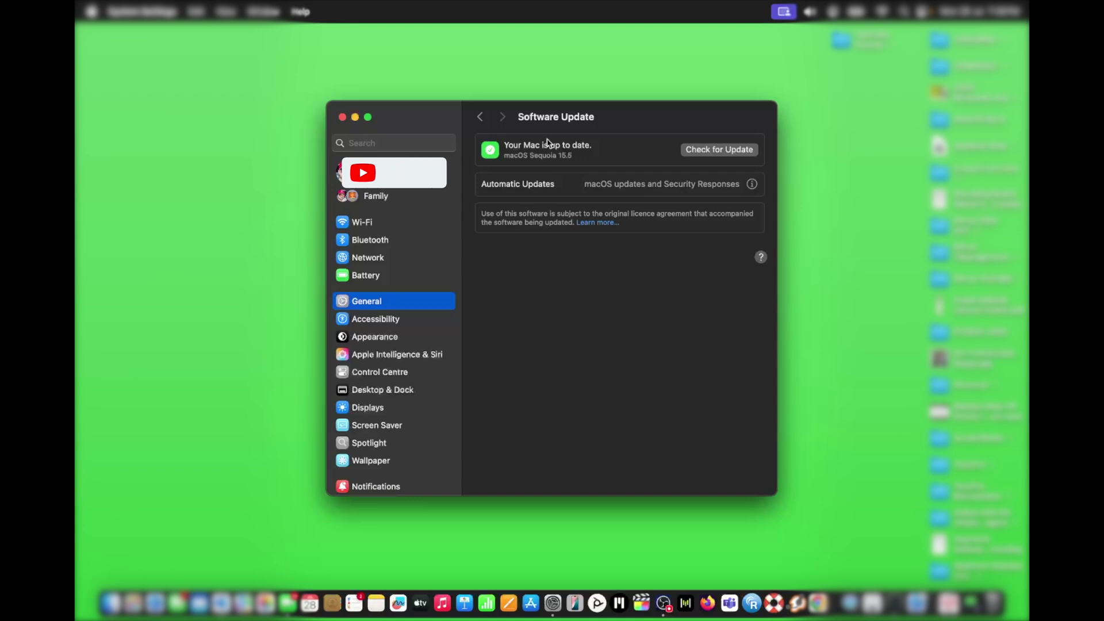
# Step: Search 'apps' in Spotlight from the menu bar, then scroll back in System Settings
pyautogui.click(905, 12)
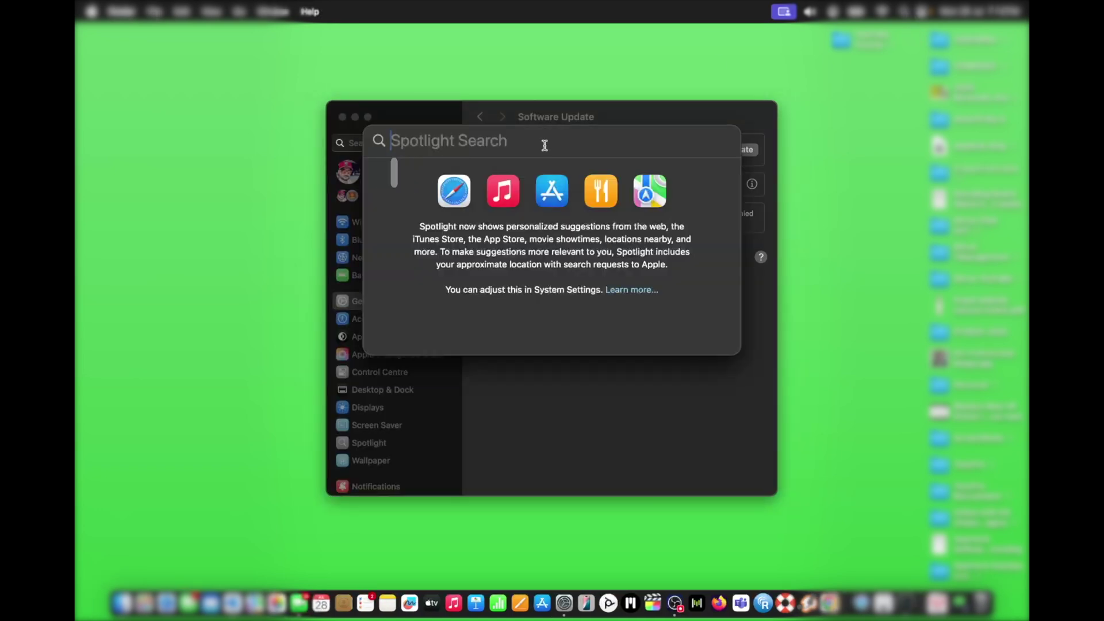
pyautogui.write('ap')
pyautogui.write('s')
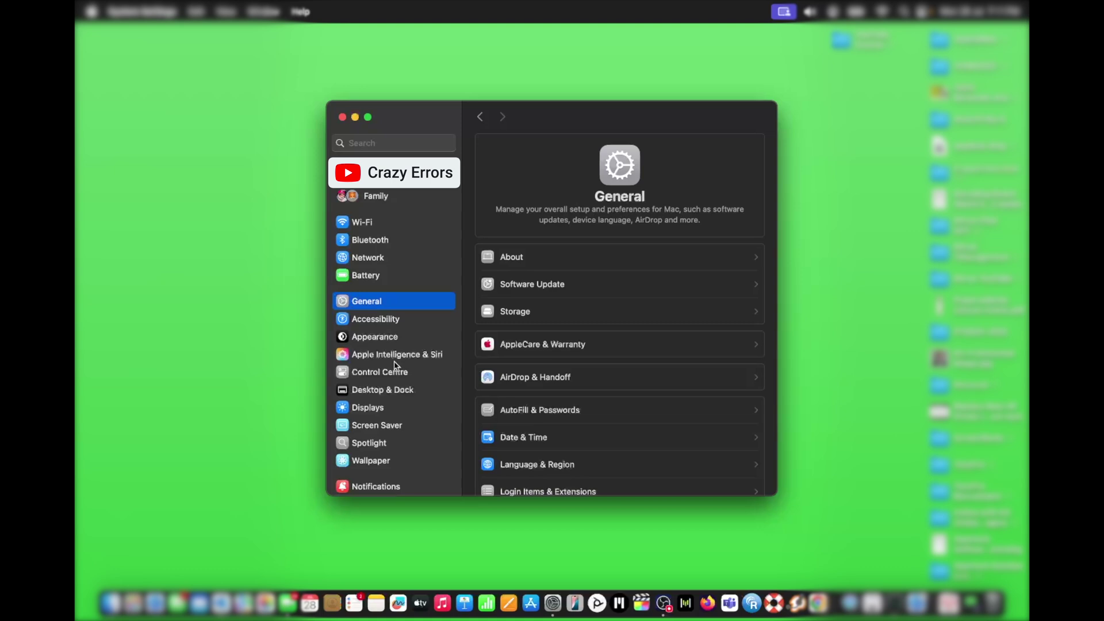
pyautogui.scroll(-5, 395, 365)
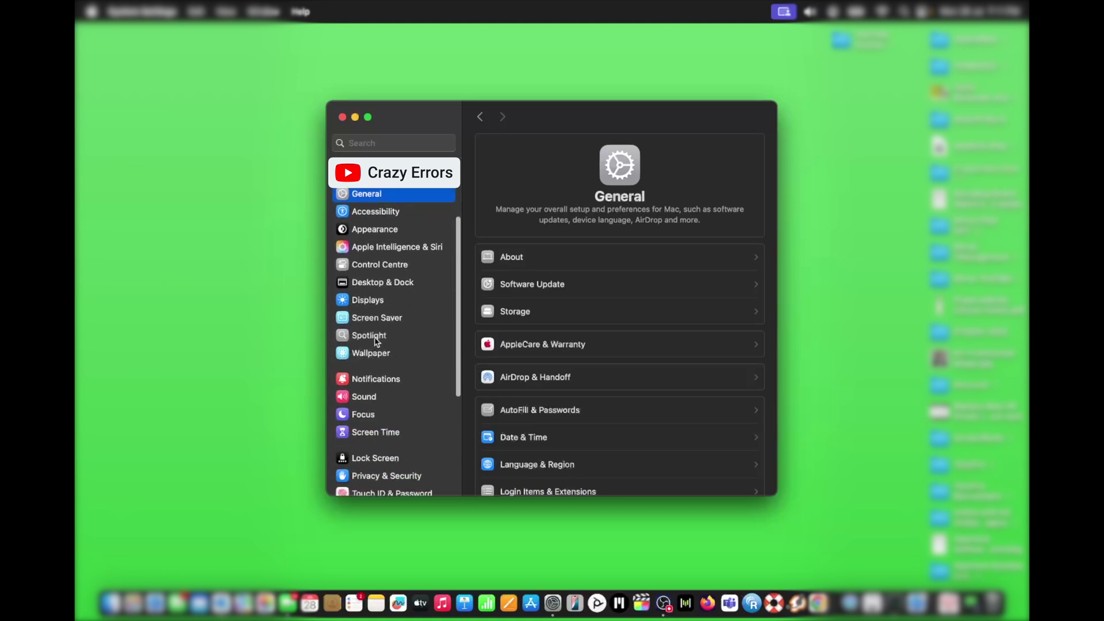
# Step: Open the Spotlight settings and its empty Search Privacy exclusion list
pyautogui.click(396, 337)
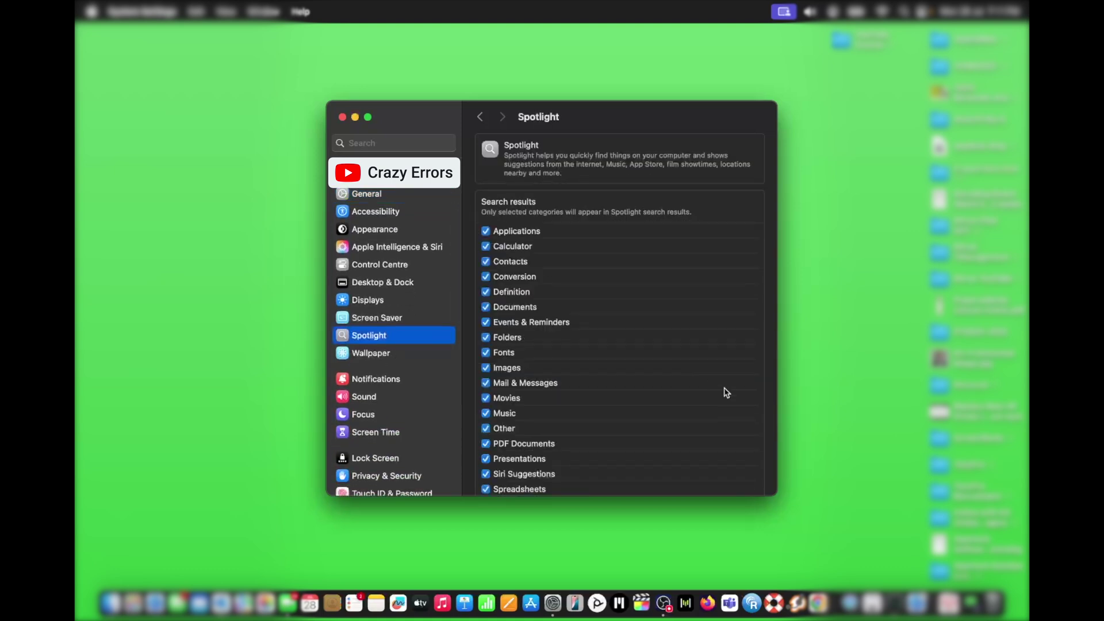
pyautogui.scroll(-5, 727, 393)
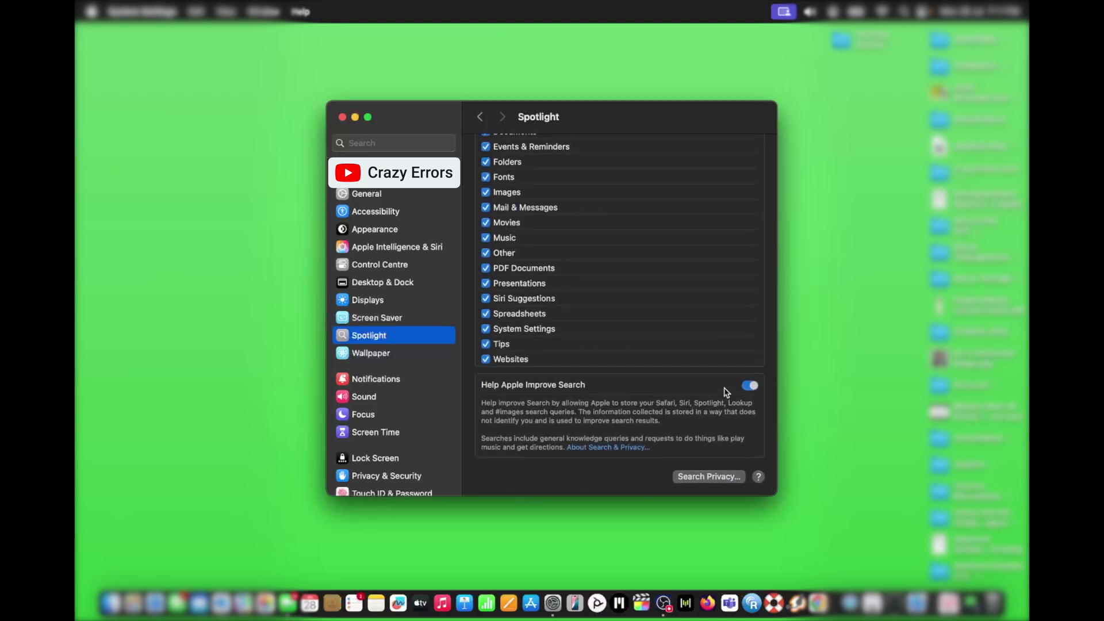
pyautogui.click(721, 480)
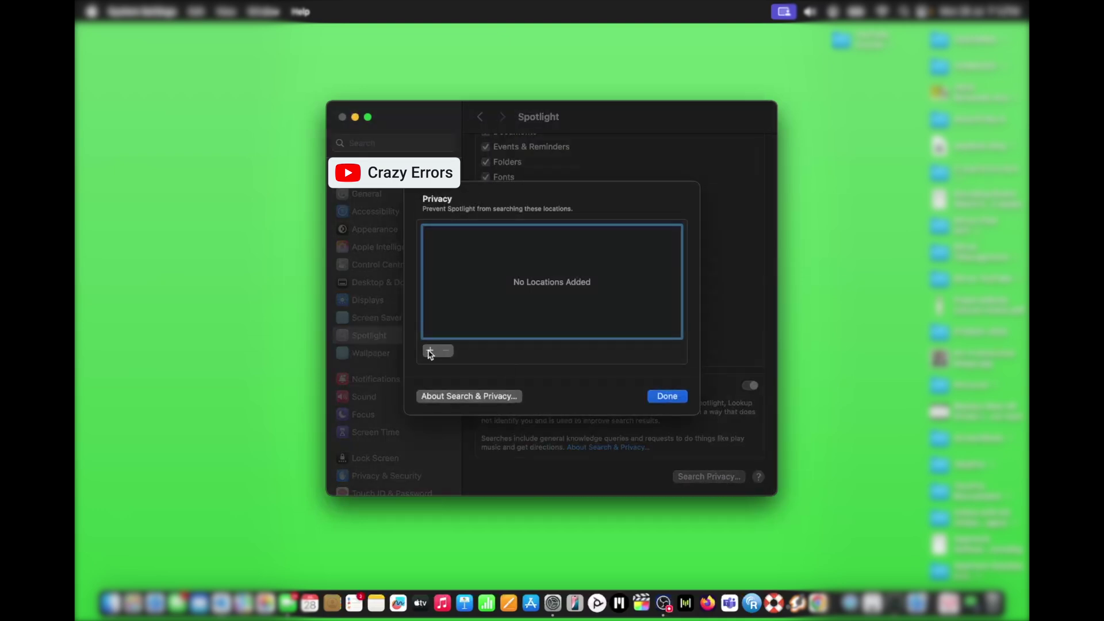
# Step: Add the Macintosh HD volume to Spotlight's excluded locations and close the sheet
pyautogui.click(429, 352)
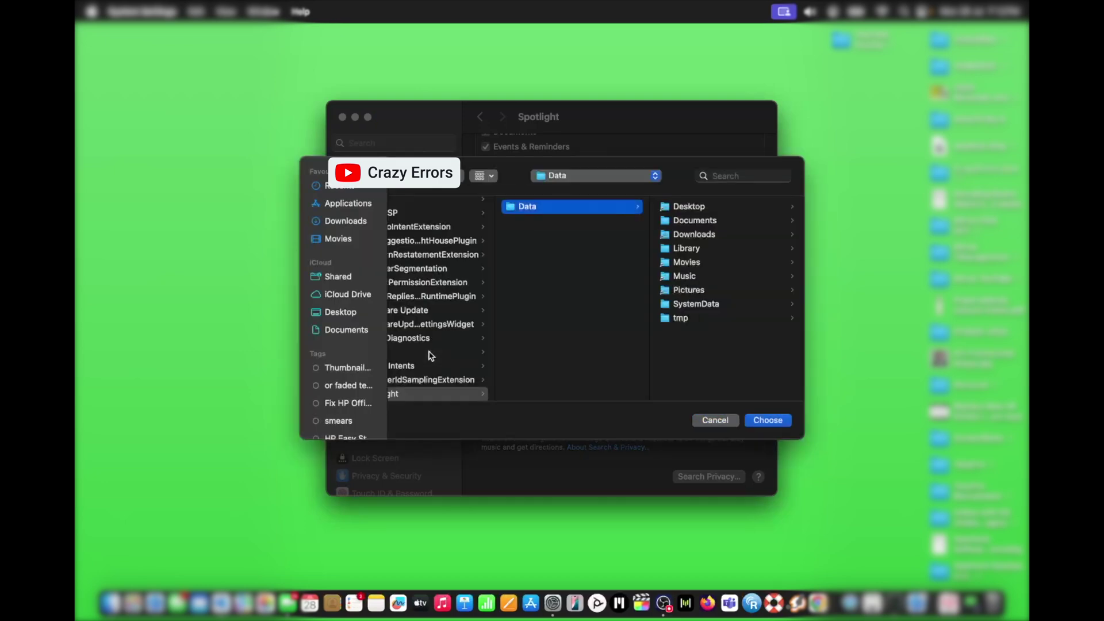
pyautogui.click(596, 176)
pyautogui.click(582, 212)
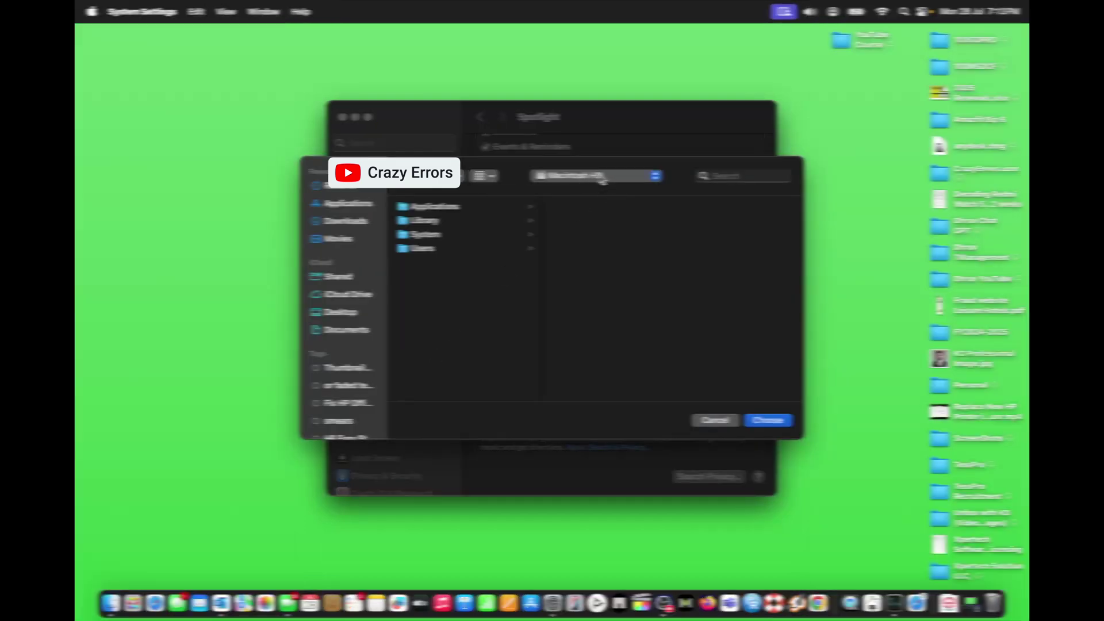
pyautogui.click(586, 179)
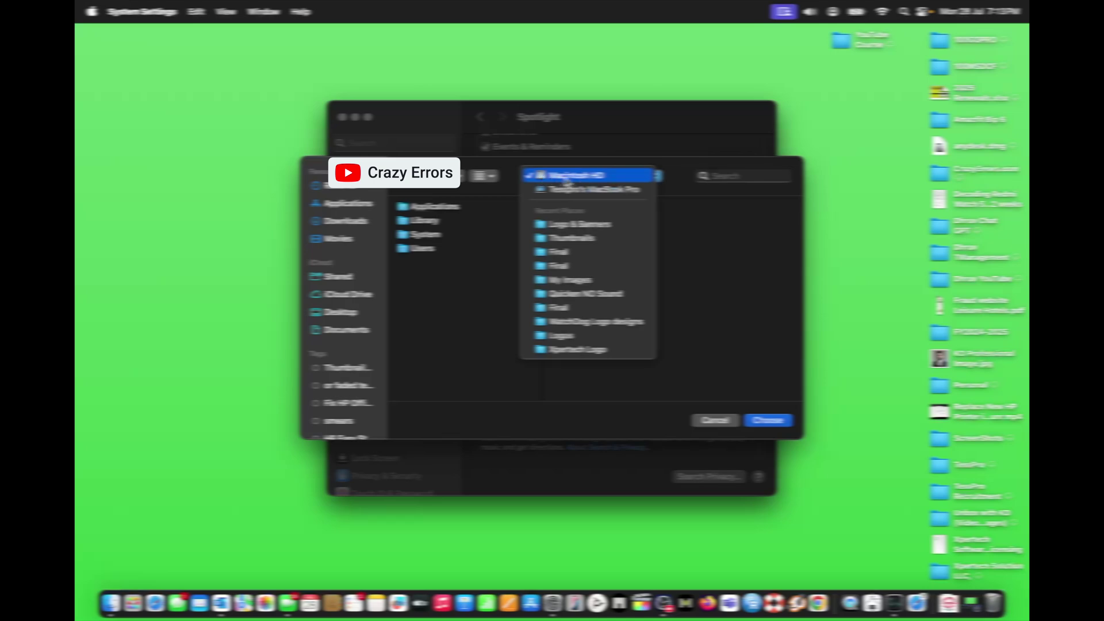
pyautogui.click(567, 178)
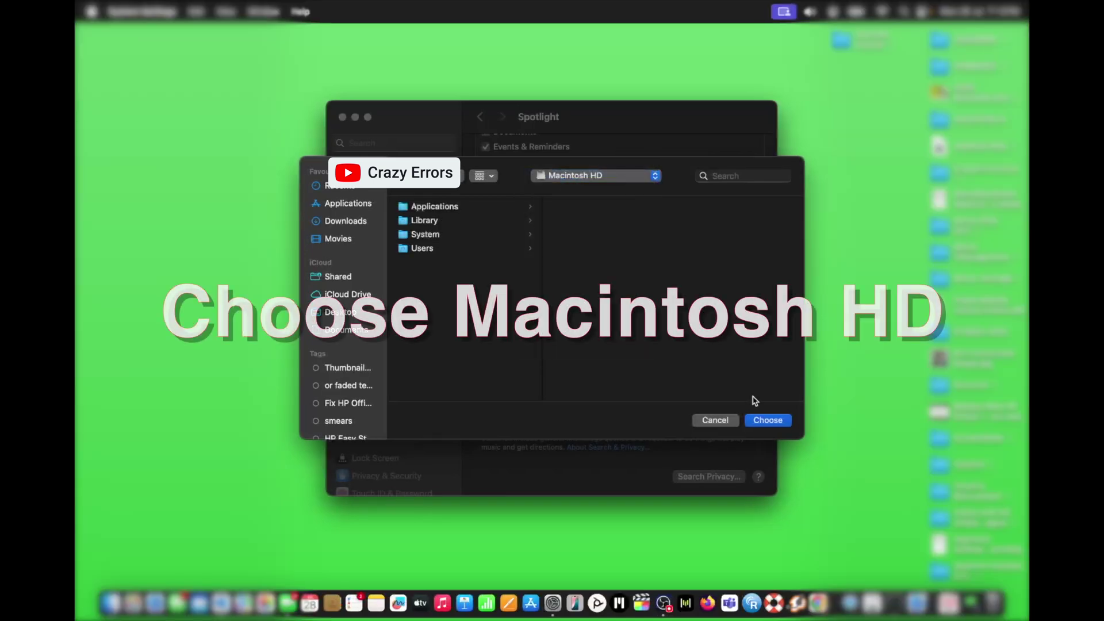
pyautogui.click(761, 421)
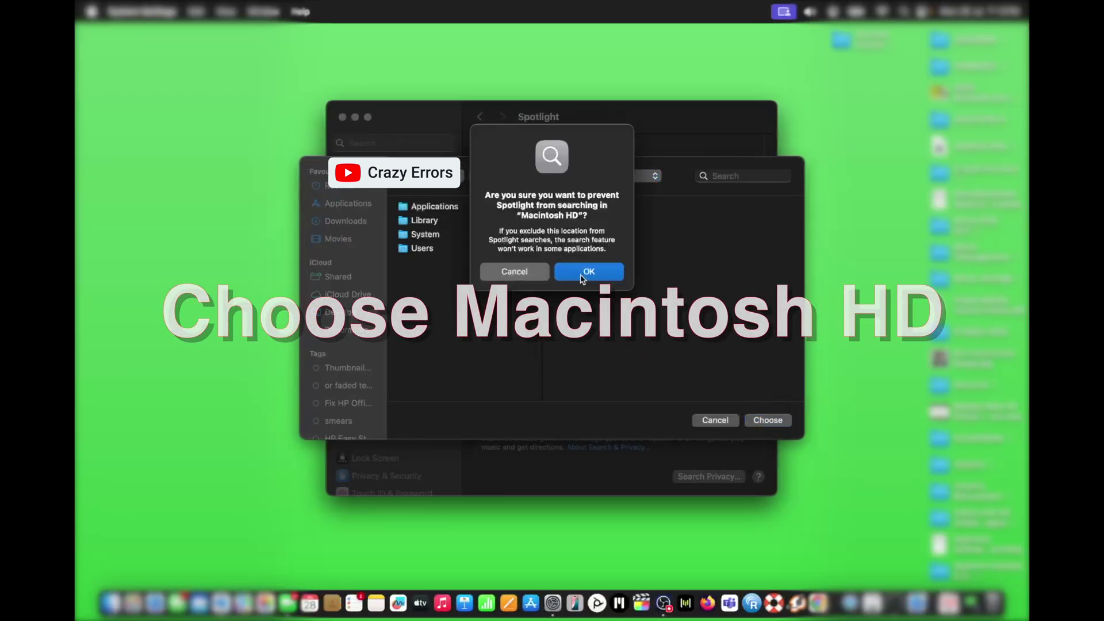
pyautogui.click(589, 273)
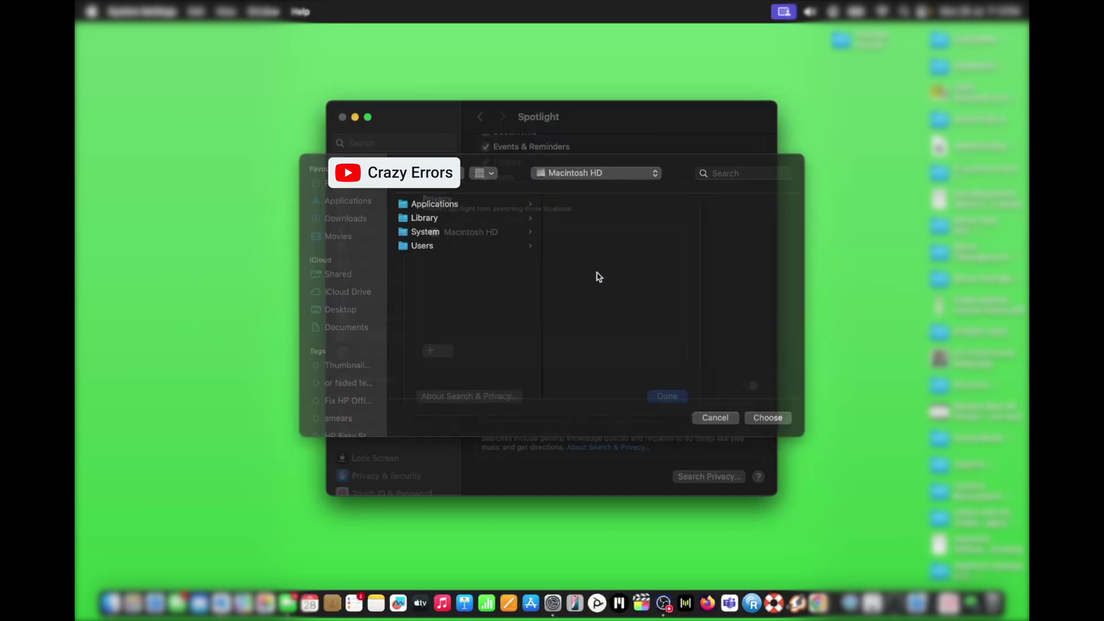
pyautogui.click(667, 397)
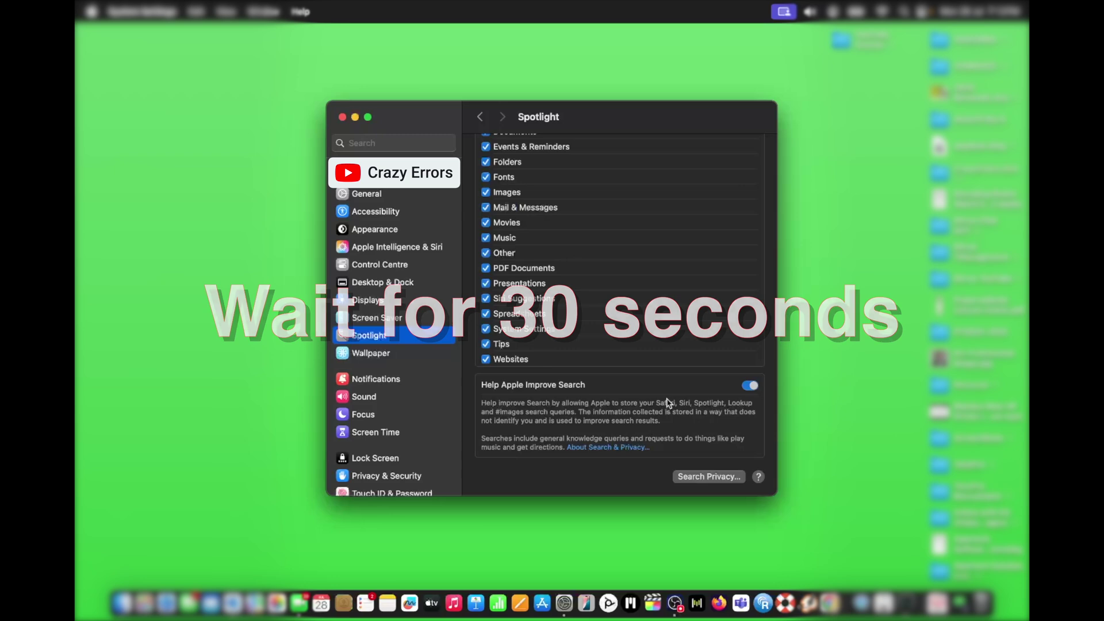
# Step: Remove the Macintosh HD entry from the Search Privacy list, leaving it empty
pyautogui.click(712, 477)
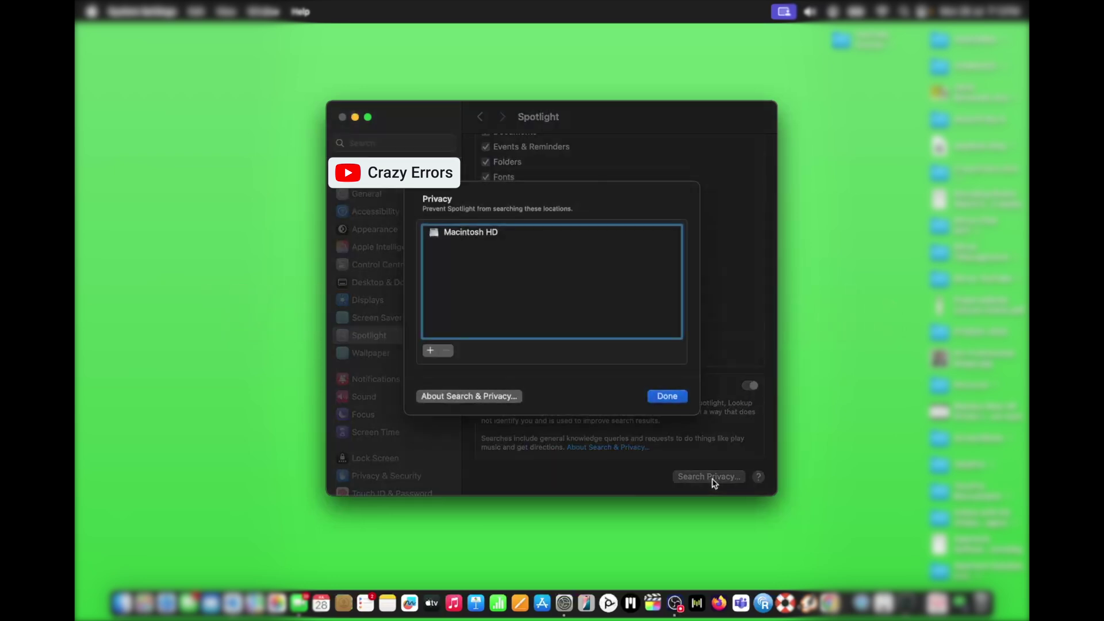
pyautogui.click(452, 235)
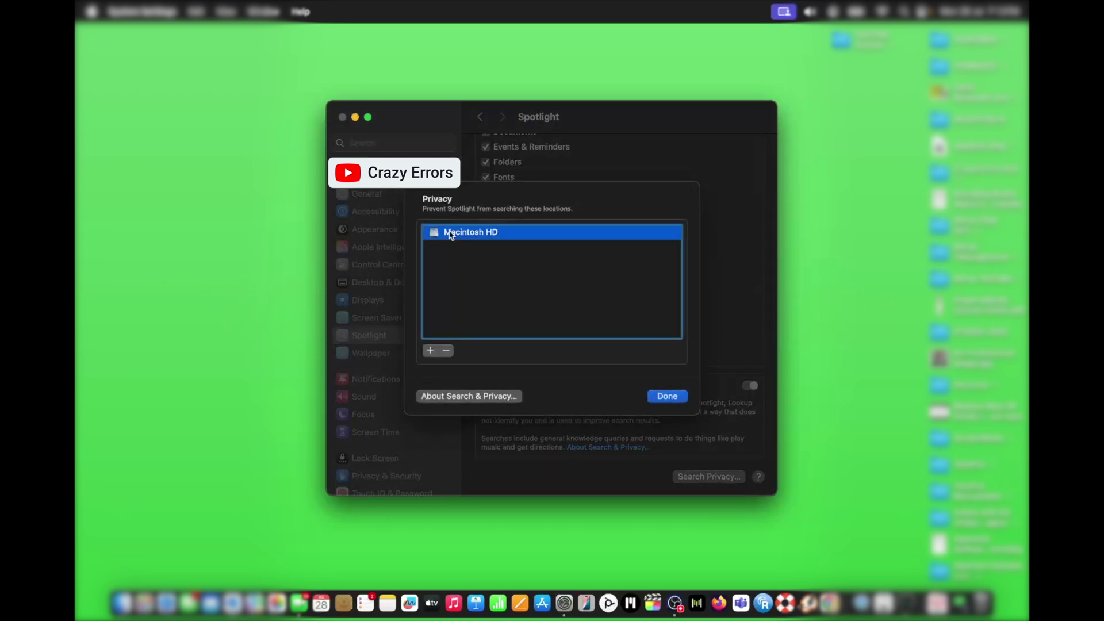
pyautogui.click(447, 351)
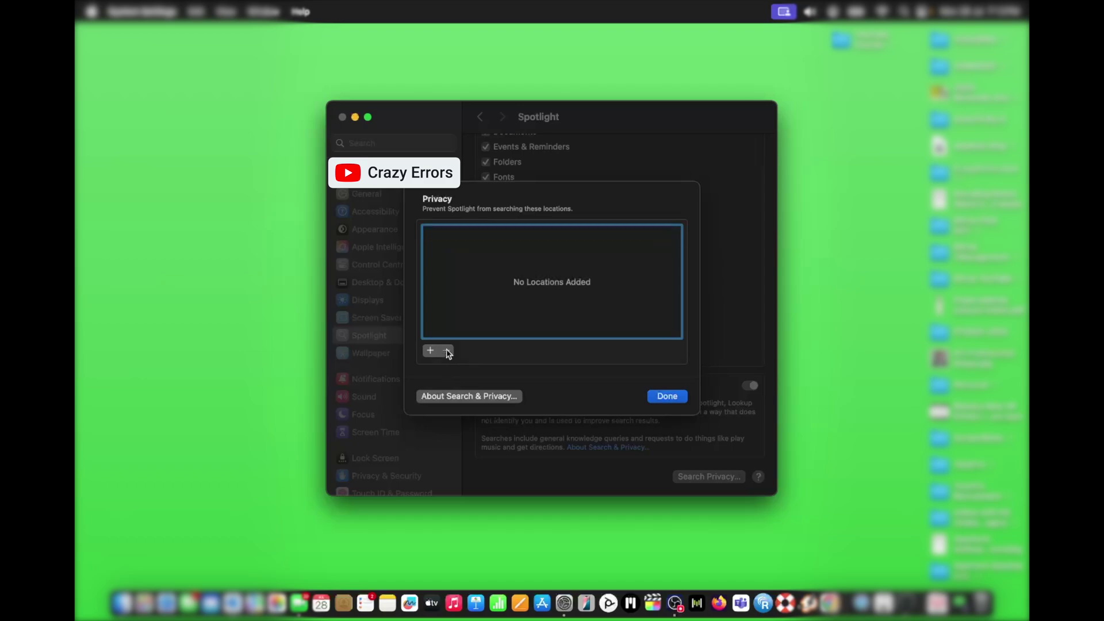
pyautogui.click(667, 396)
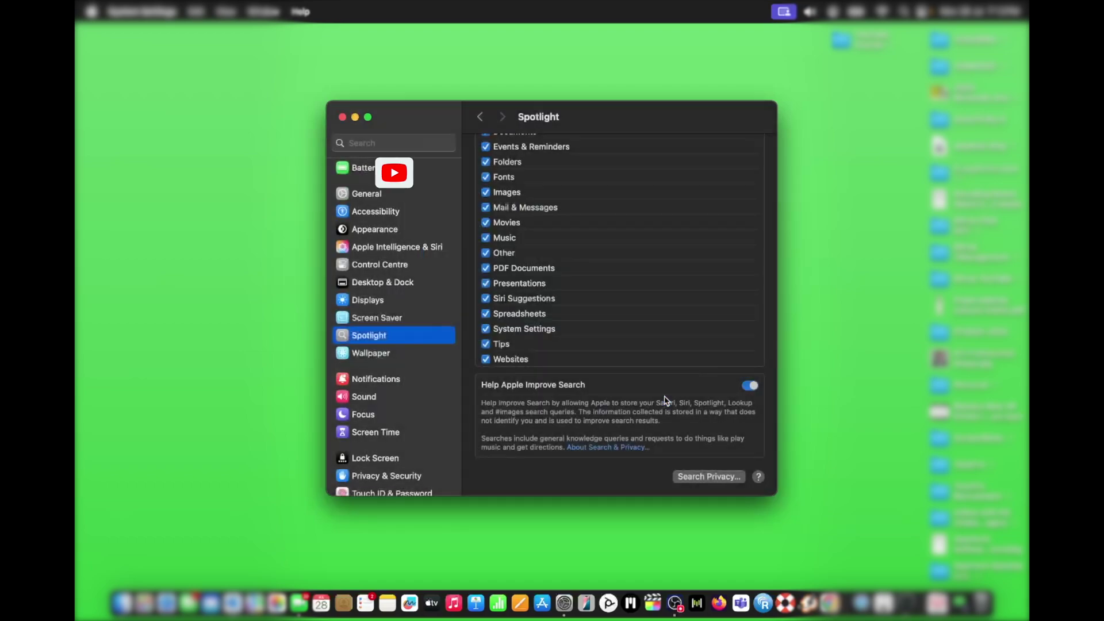